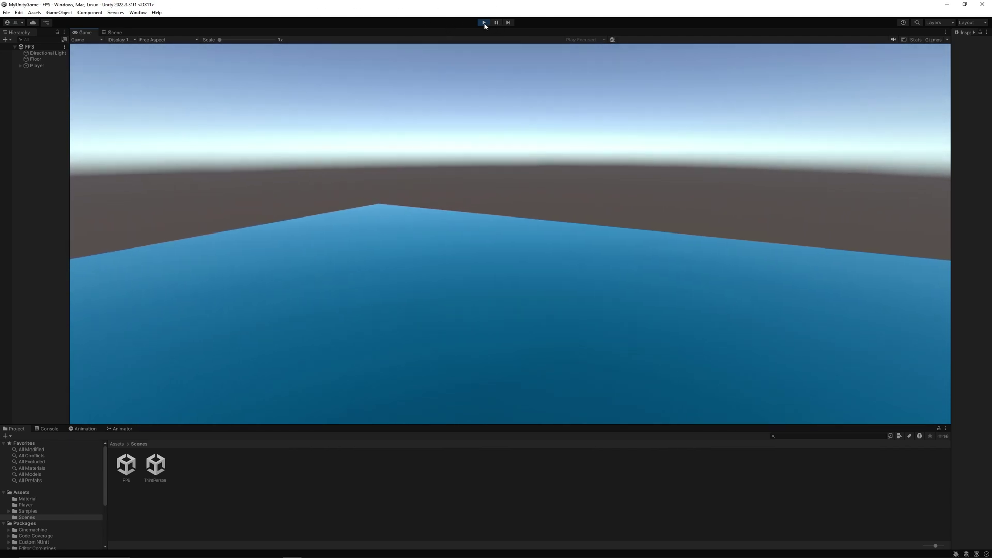
Stop the running FPS scene, then open the ThirdPerson scene and run it
left_click(484, 22)
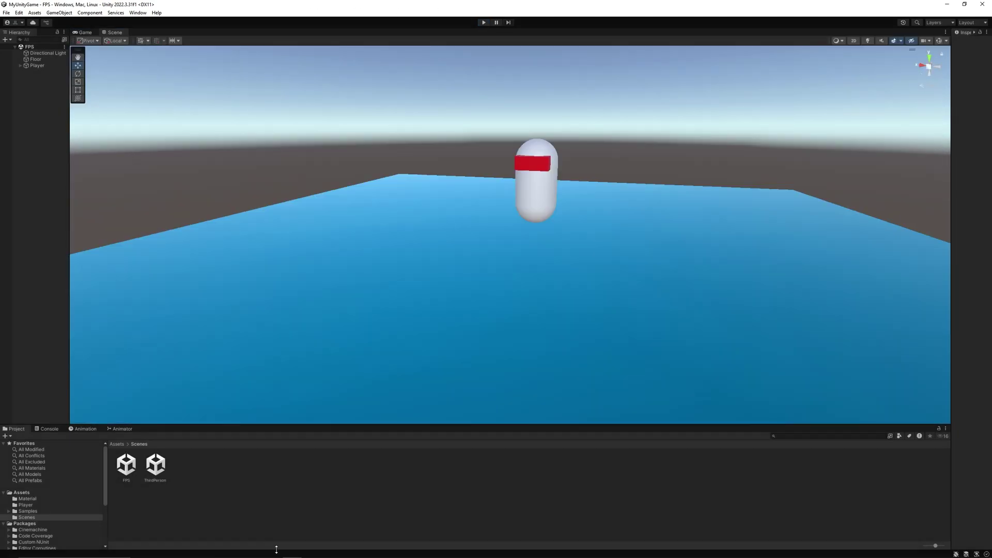
double_click(159, 468)
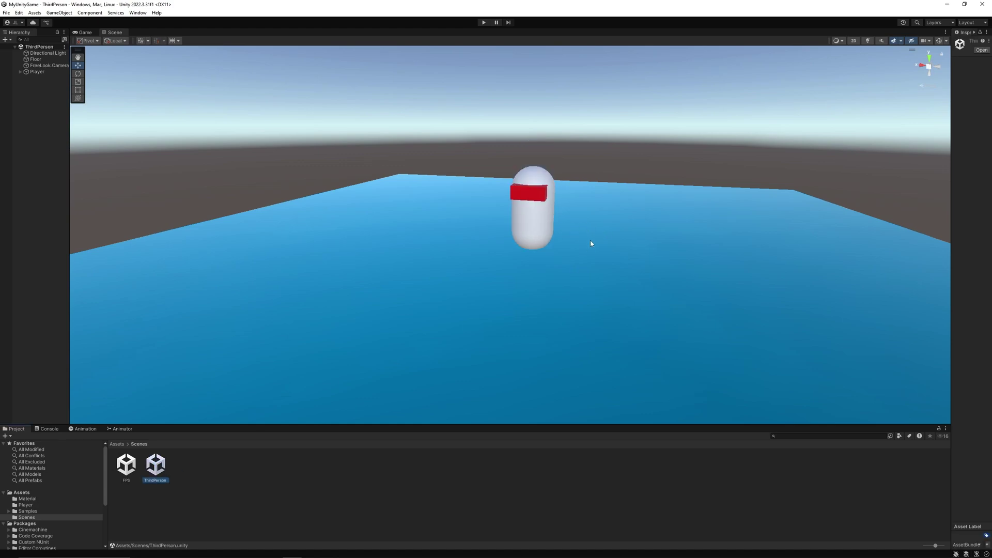
left_click(485, 23)
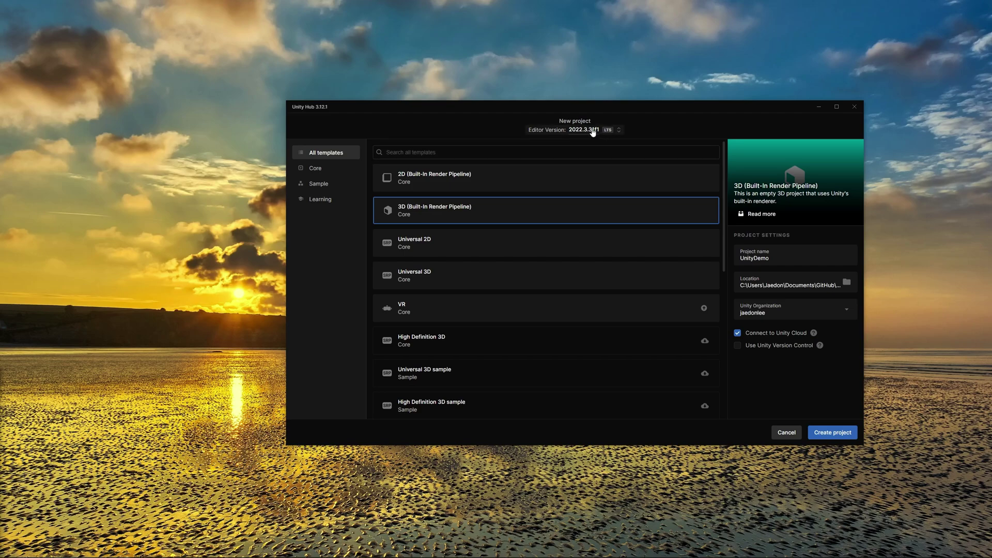
In Unity Hub, create a project named UnityDemo from the 3D (Built-In Render Pipeline) template, without Unity Version Control
left_click(813, 258)
mouse_move(819, 345)
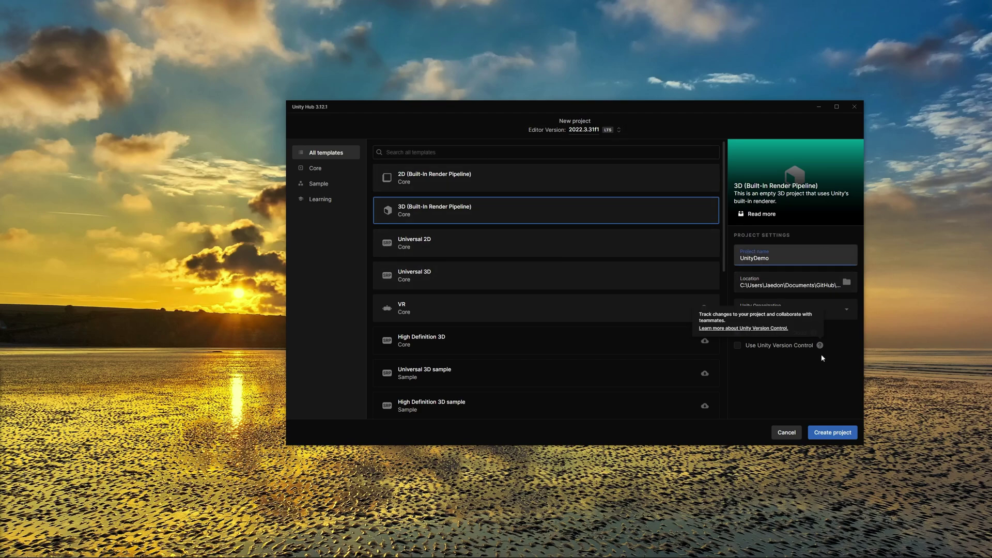
left_click(808, 392)
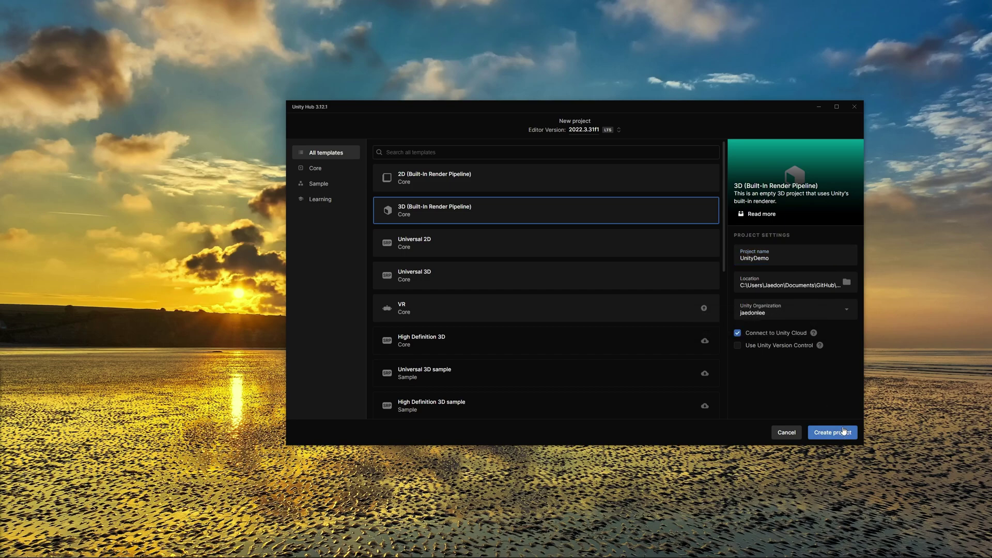
left_click(844, 432)
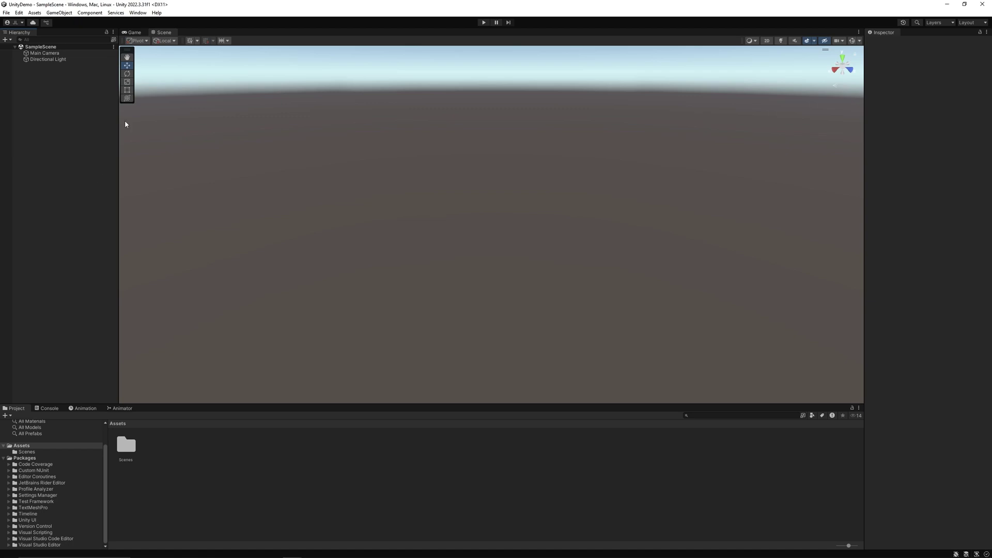
Install the Input System package from the Unity Registry and enable the new input backends with an editor restart
left_click(138, 12)
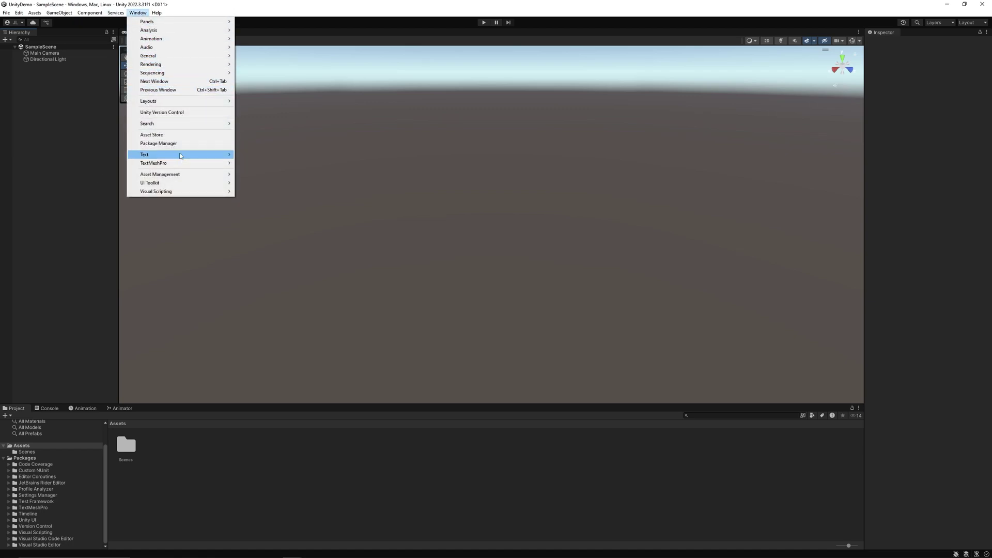
left_click(158, 143)
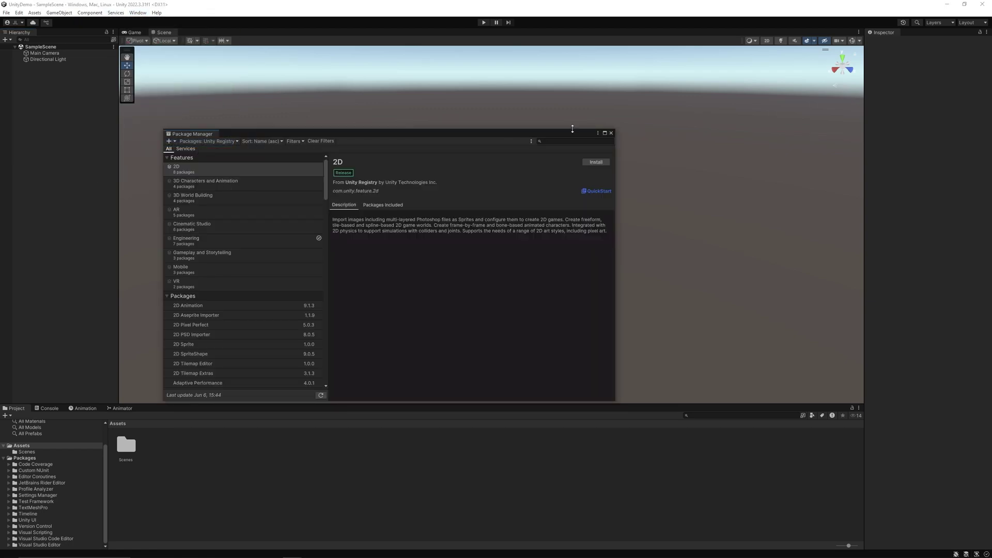
left_click(561, 142)
type("input system")
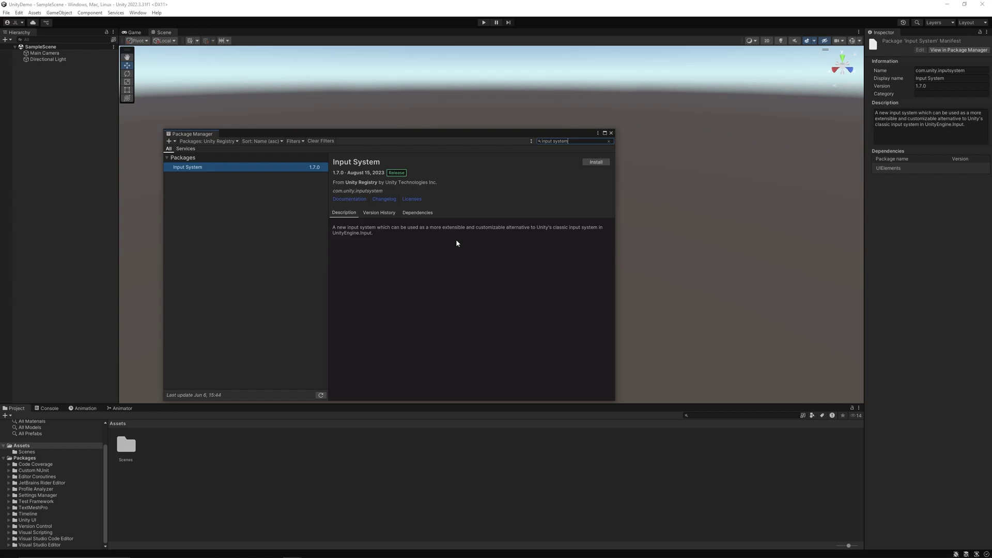
left_click(595, 162)
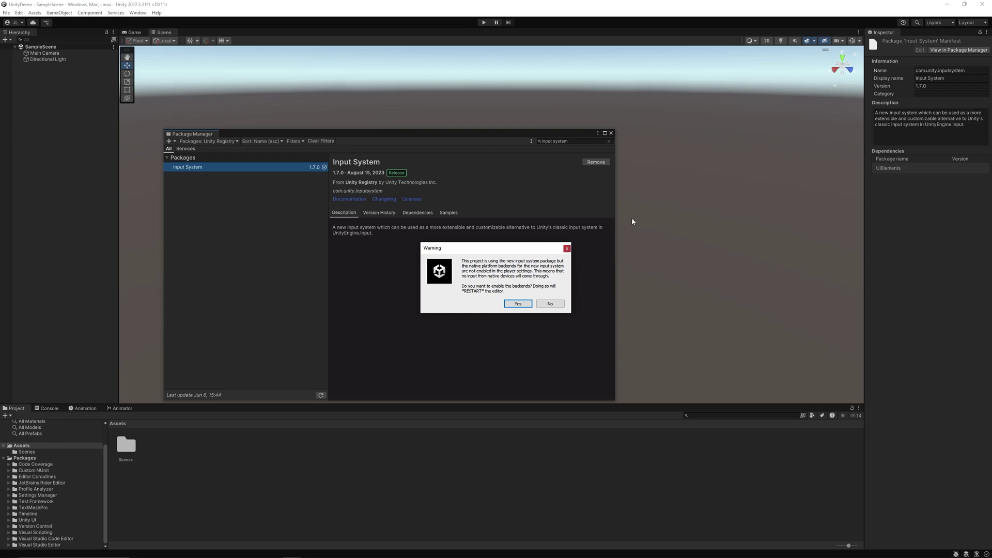
left_click(519, 304)
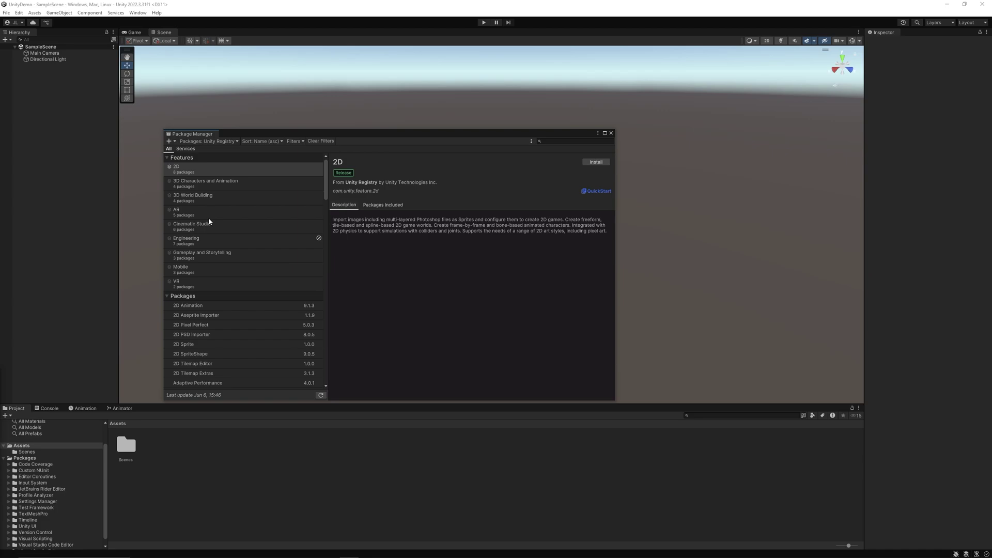
Show the packages already in the project and open the samples of the Input System package
left_click(570, 142)
left_click(225, 142)
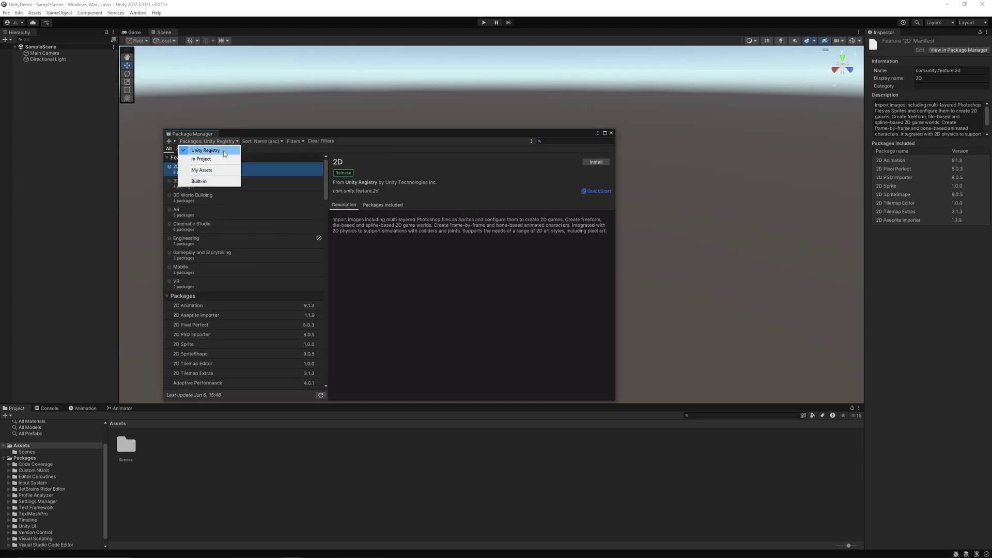
left_click(219, 157)
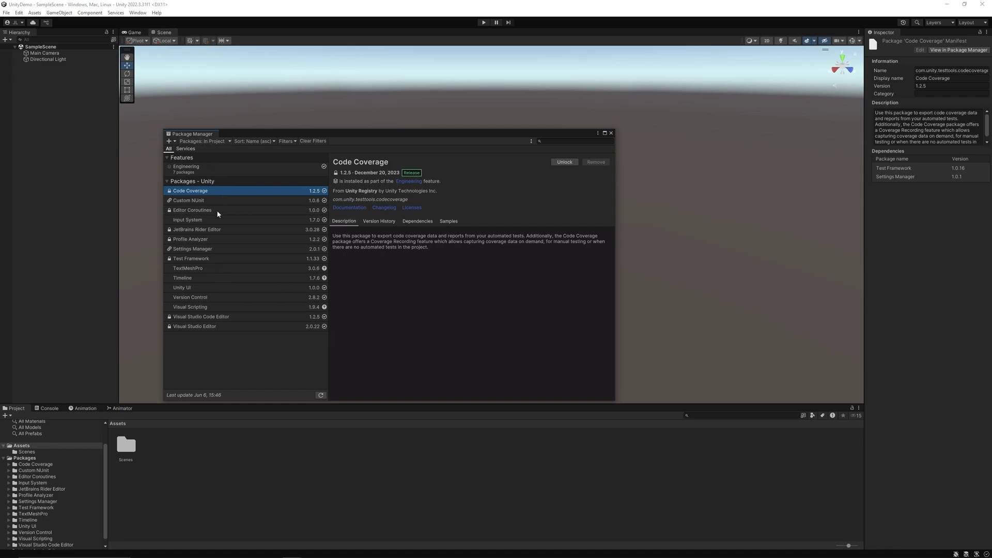
left_click(206, 220)
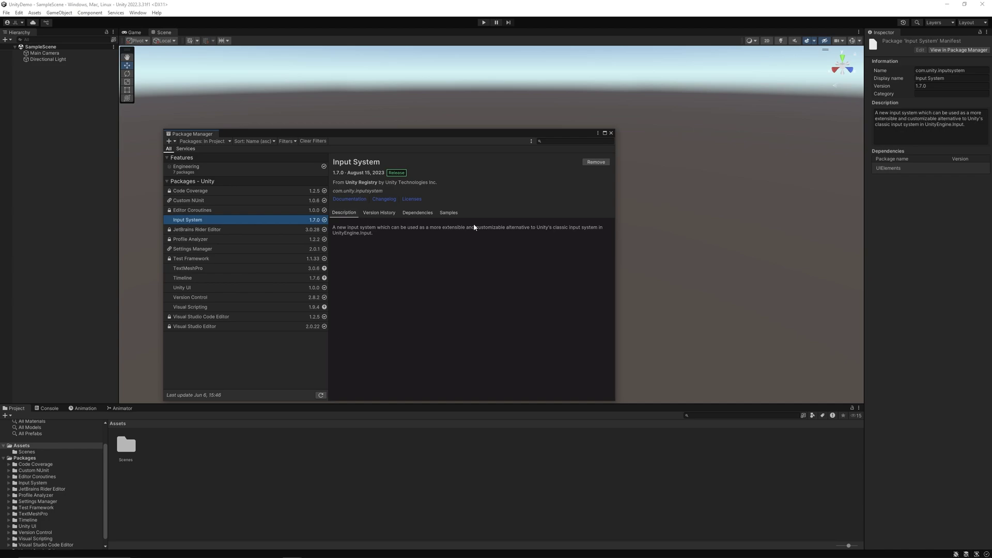
left_click(449, 213)
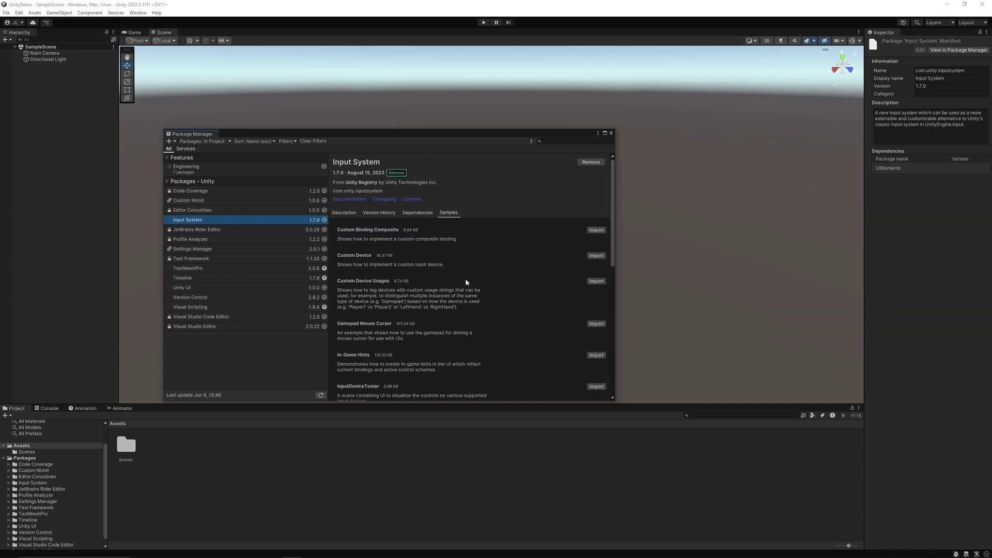
Import the Input System's Simple Demo sample and close the Package Manager
scroll(490, 290, "down", 2)
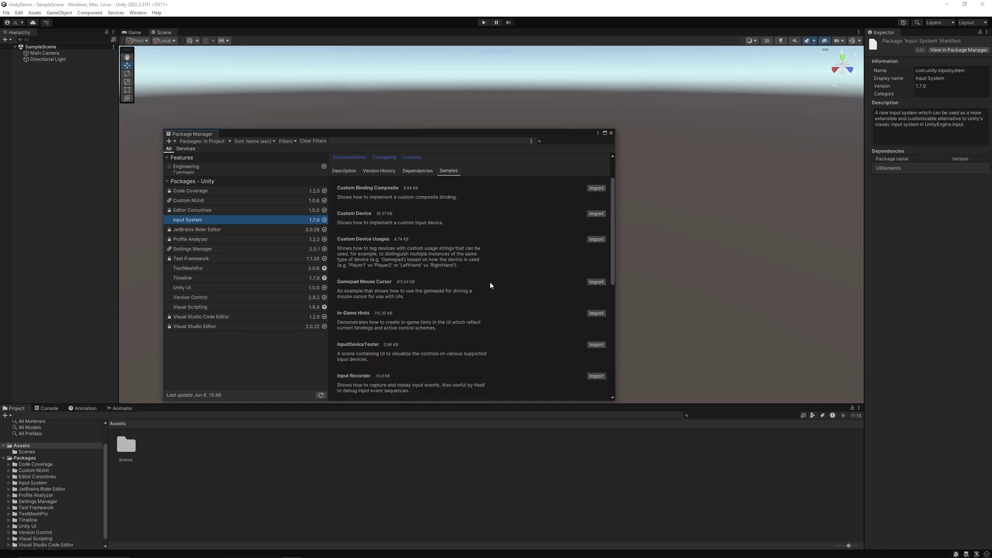
scroll(494, 281, "up", 2)
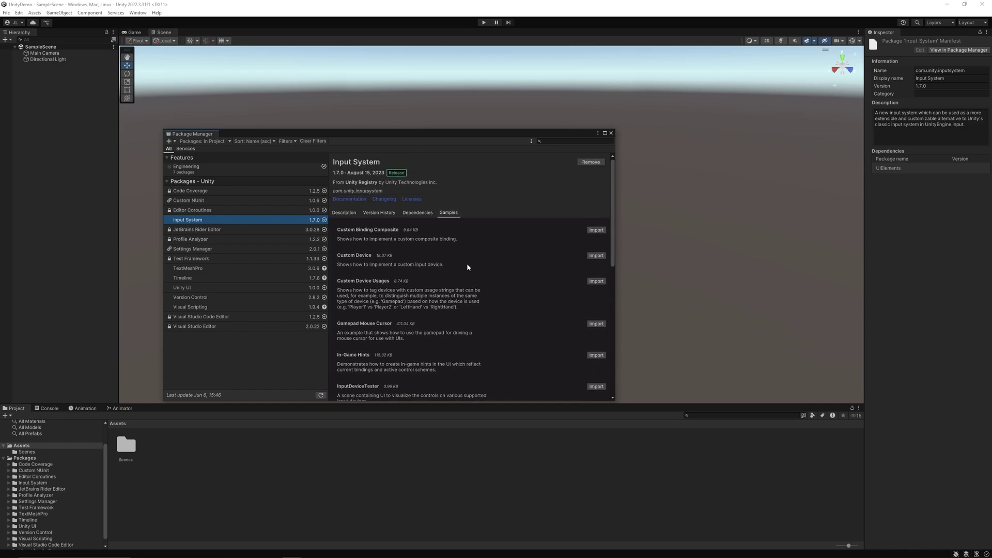
scroll(419, 272, "down", 5)
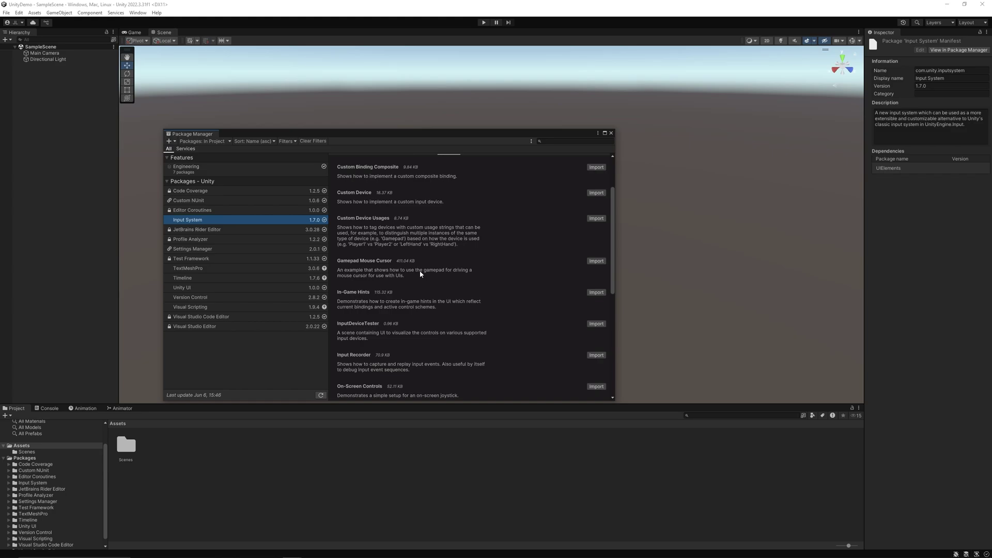
scroll(420, 272, "down", 9)
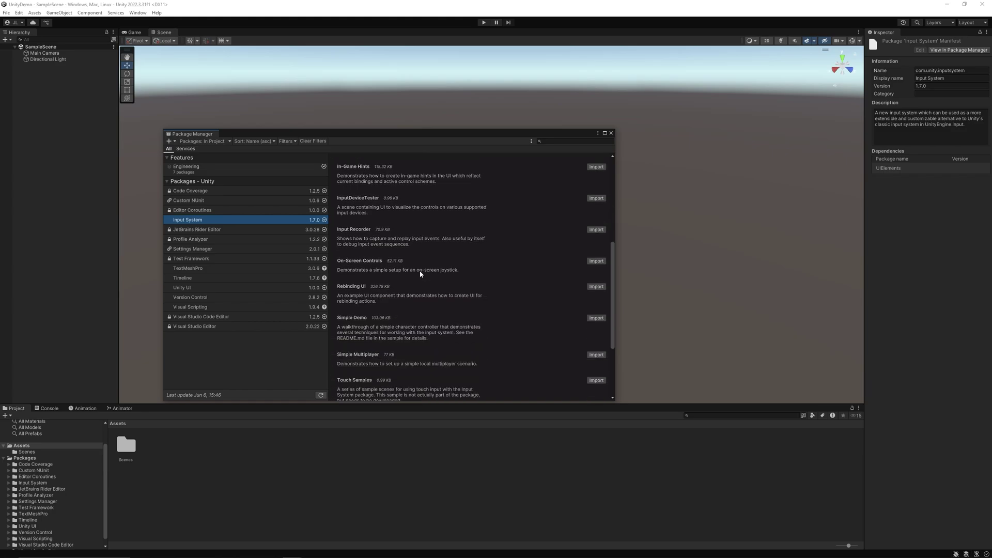
scroll(423, 276, "up", 1)
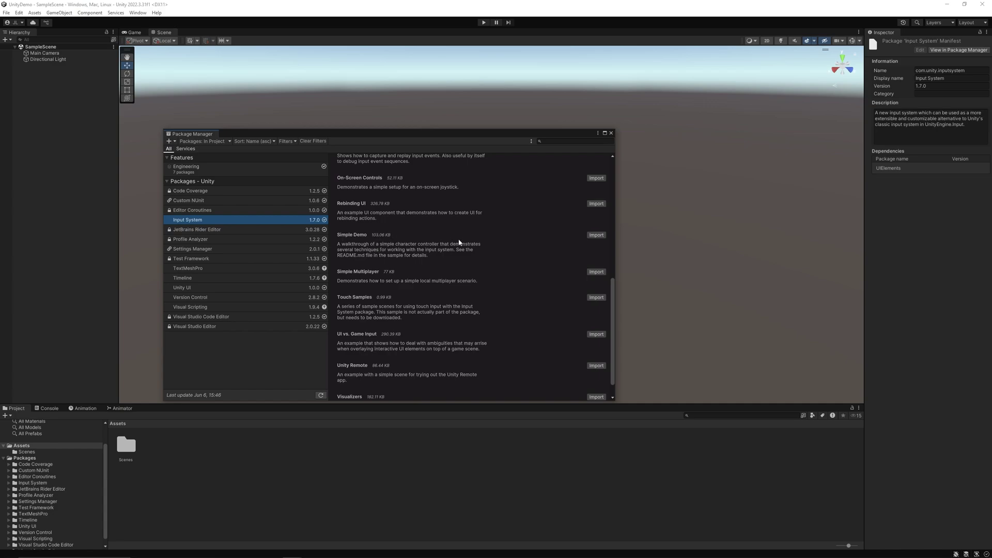
scroll(424, 298, "up", 2)
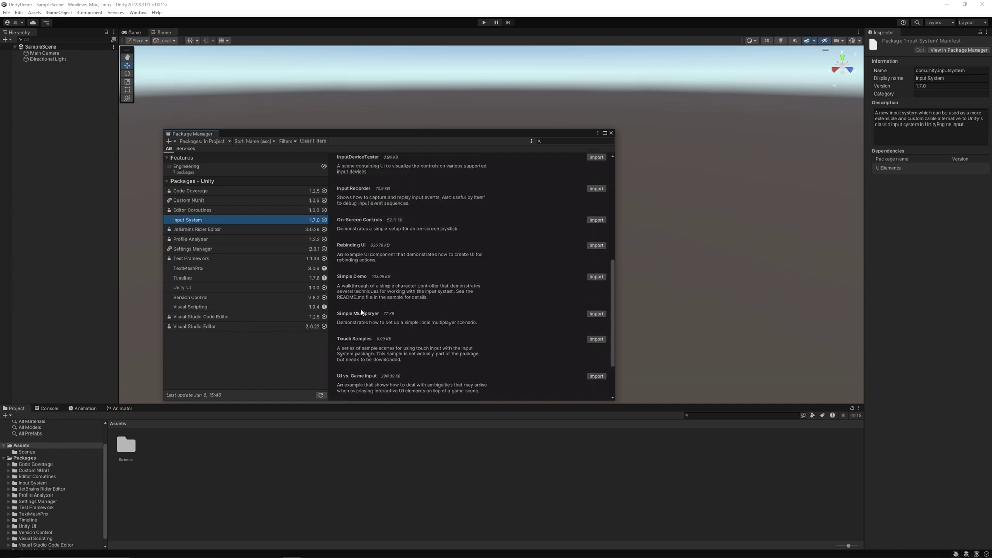
left_click(596, 277)
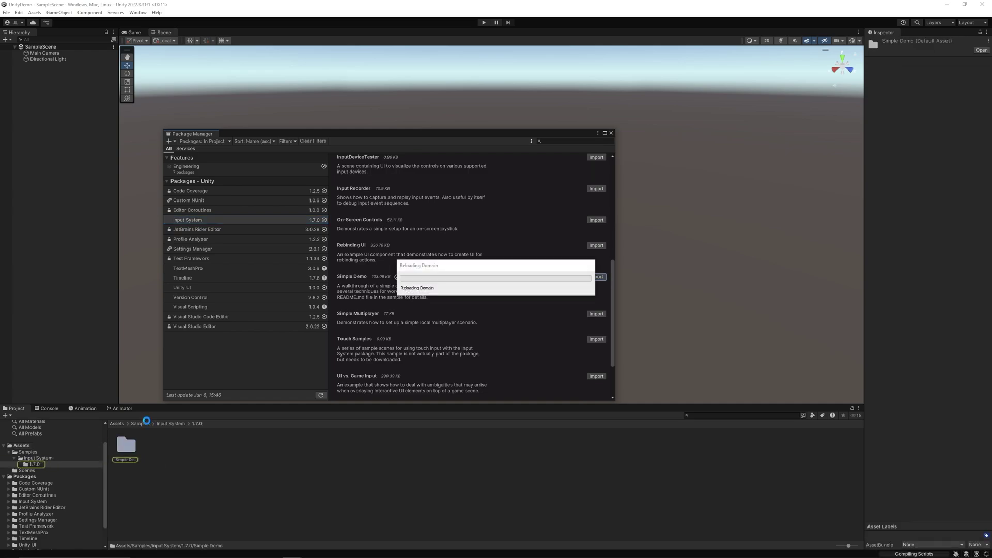
left_click(611, 133)
Open the SimpleDemo_UsingPlayerInput scene from the Simple Demo folder of the Input System 1.7.0 samples
left_click(118, 423)
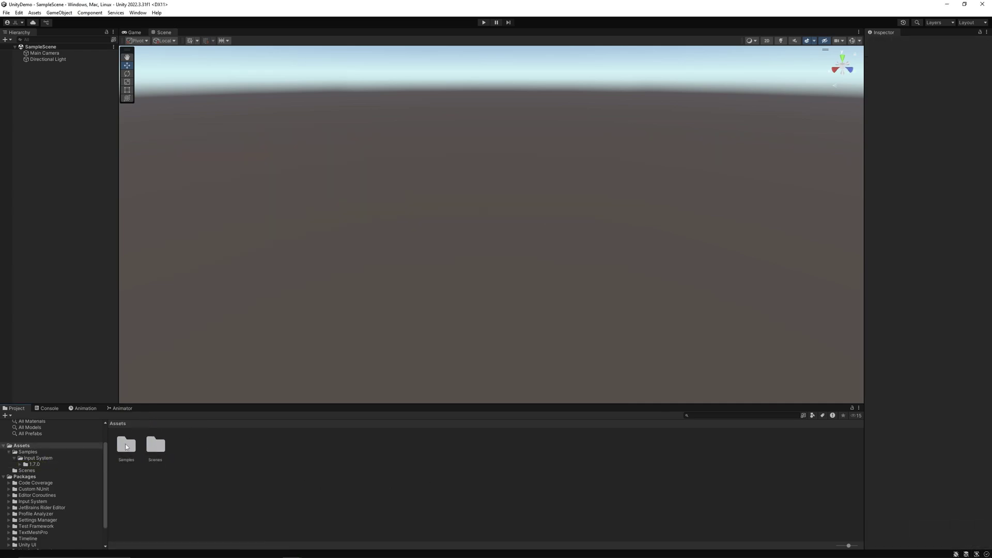
double_click(127, 449)
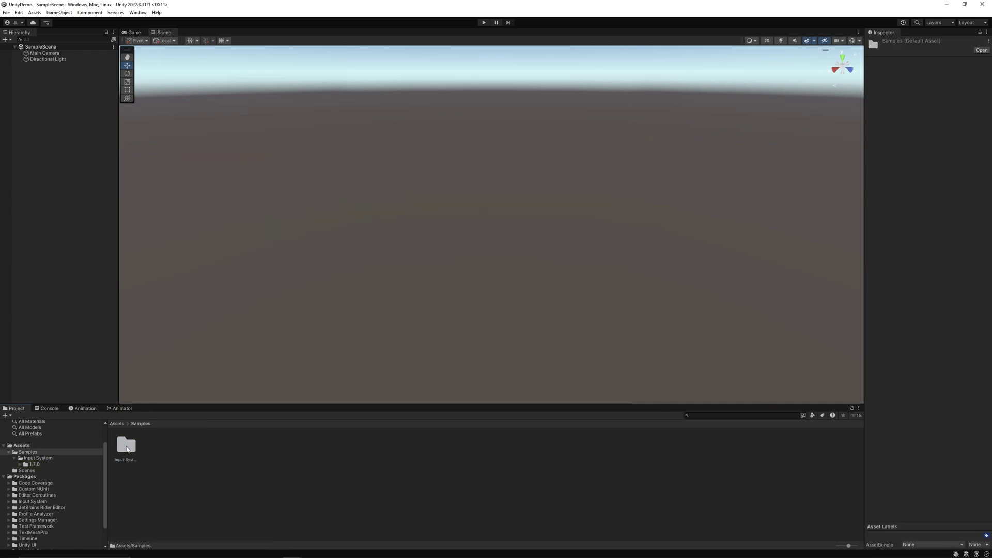
double_click(127, 447)
double_click(127, 448)
double_click(127, 448)
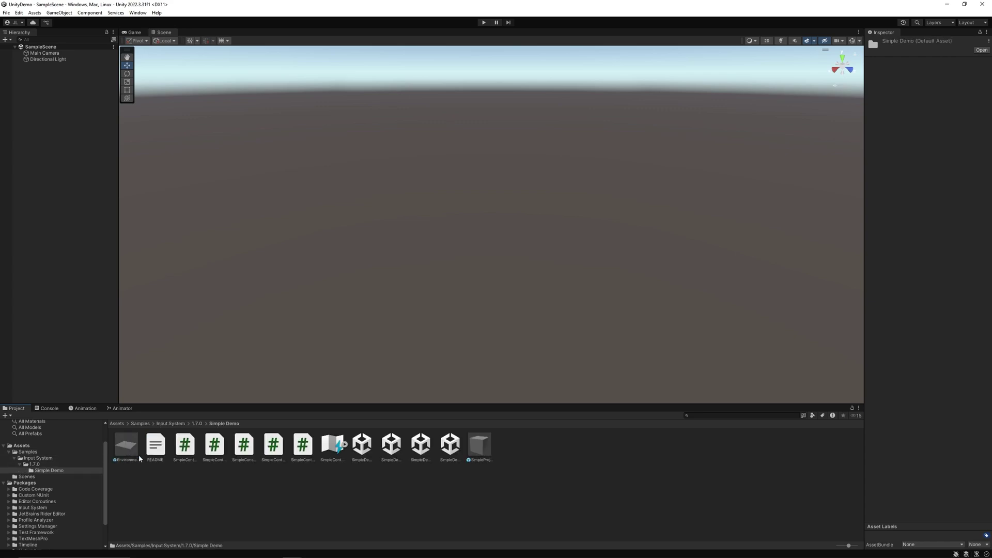
left_click(420, 484)
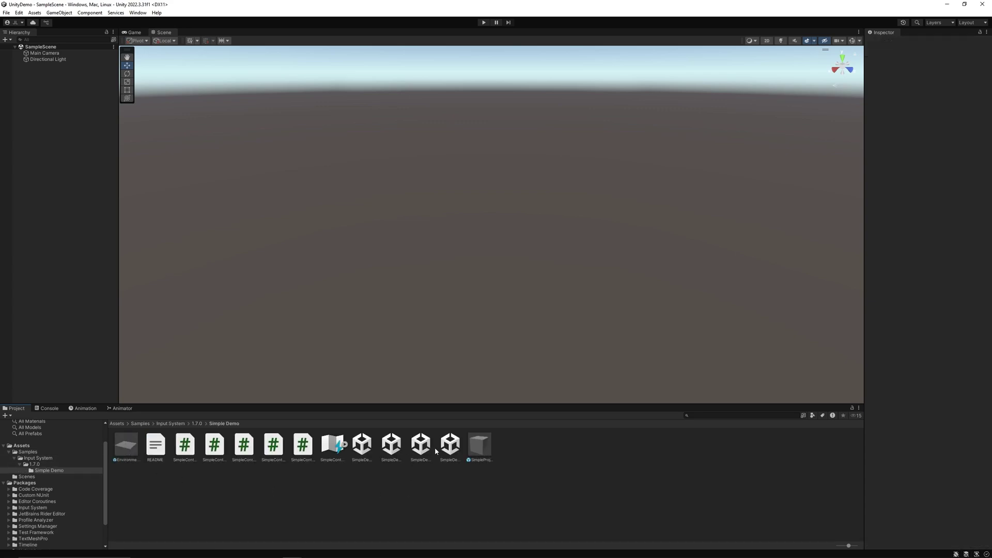
left_click(450, 446)
left_click(417, 450)
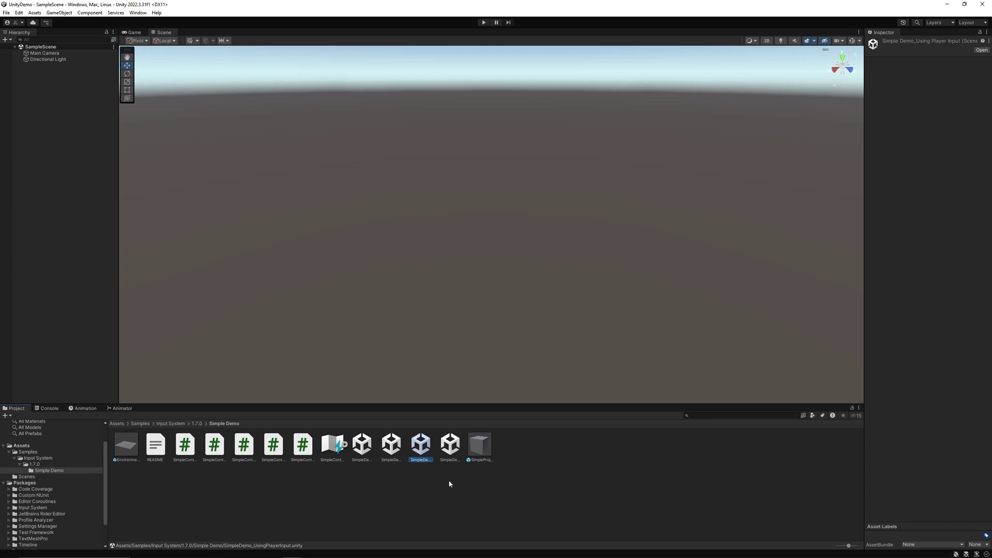
double_click(420, 448)
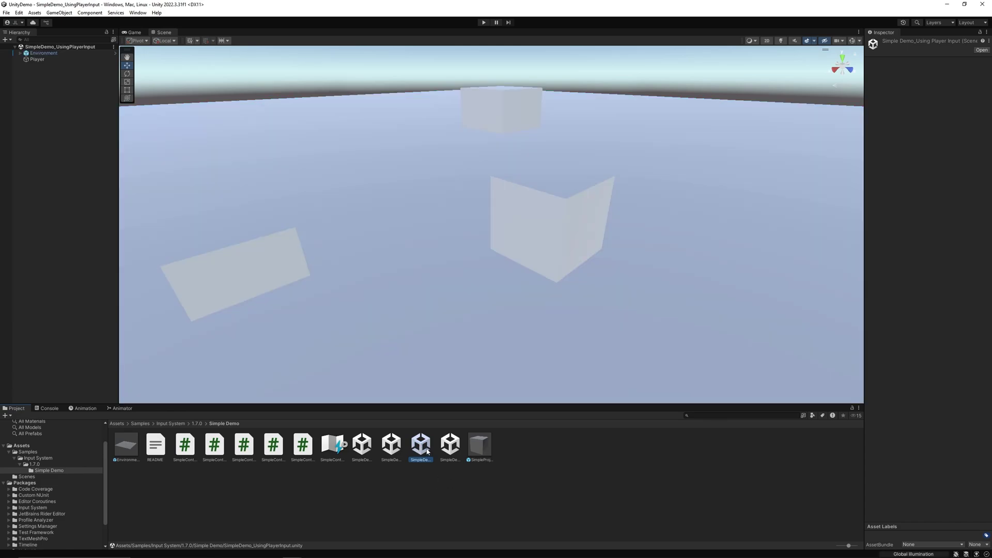
Examine the demo scene's floor and blocks from farther out and from another angle
scroll(531, 230, "down", 5)
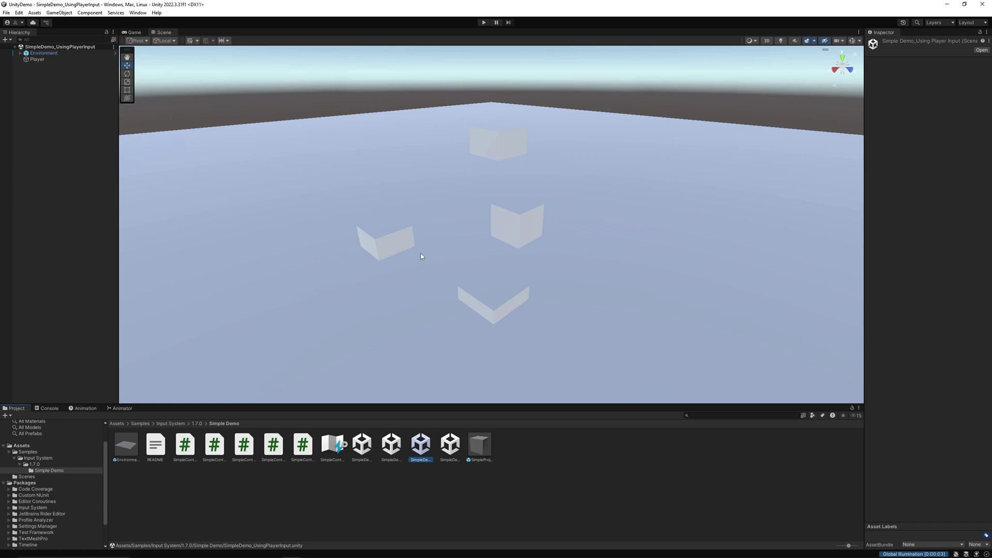
left_click(349, 201)
scroll(523, 214, "down", 5)
right_click_drag(512, 222, 468, 266)
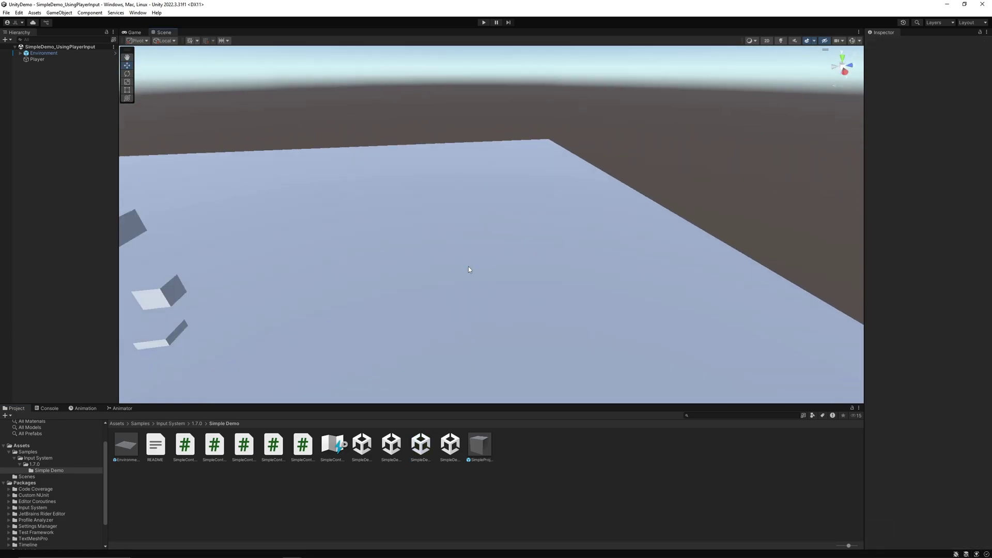
middle_click_drag(468, 265, 675, 225)
scroll(435, 210, "down", 2)
scroll(489, 200, "up", 3)
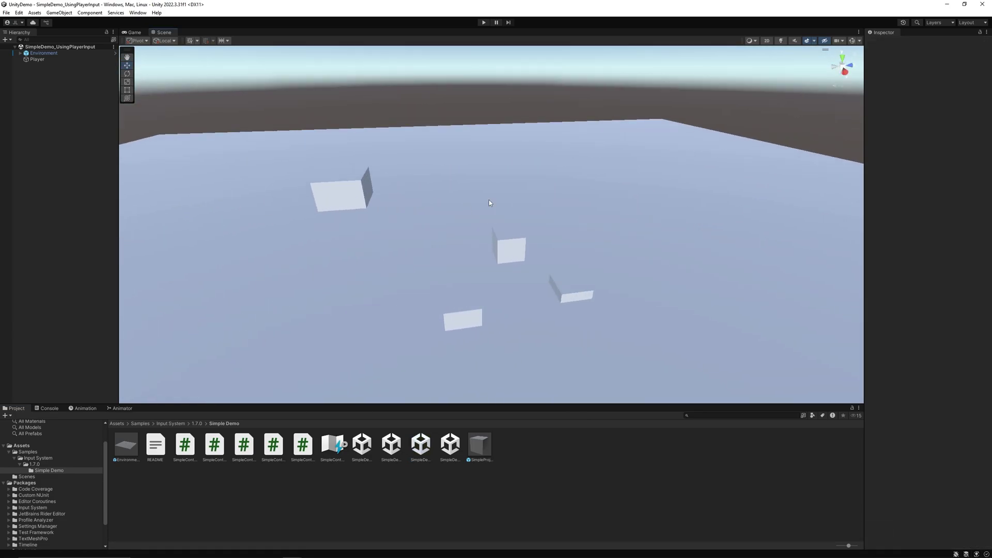
Run the demo scene and test firing a projectile, walking forward and strafing right
left_click(483, 22)
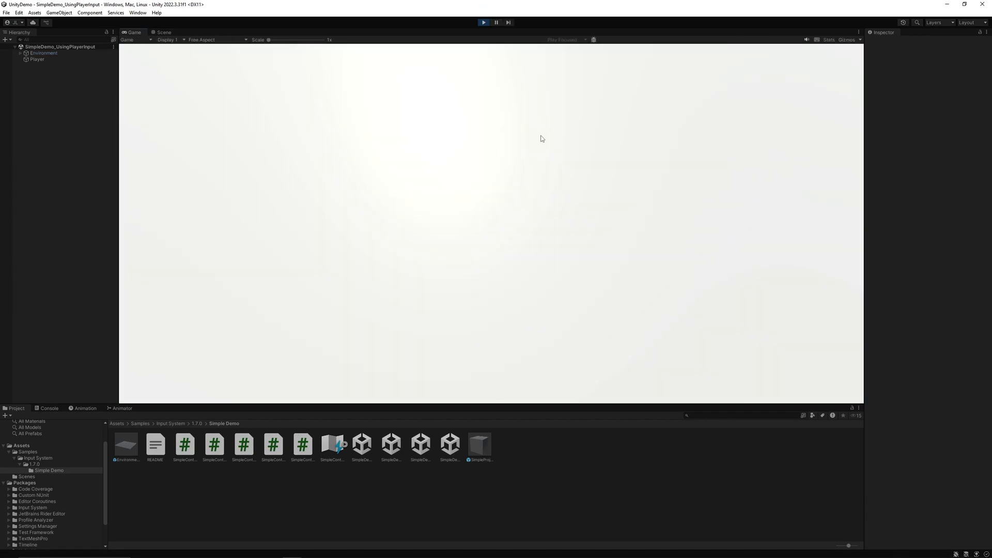
left_click(535, 153)
key("w")
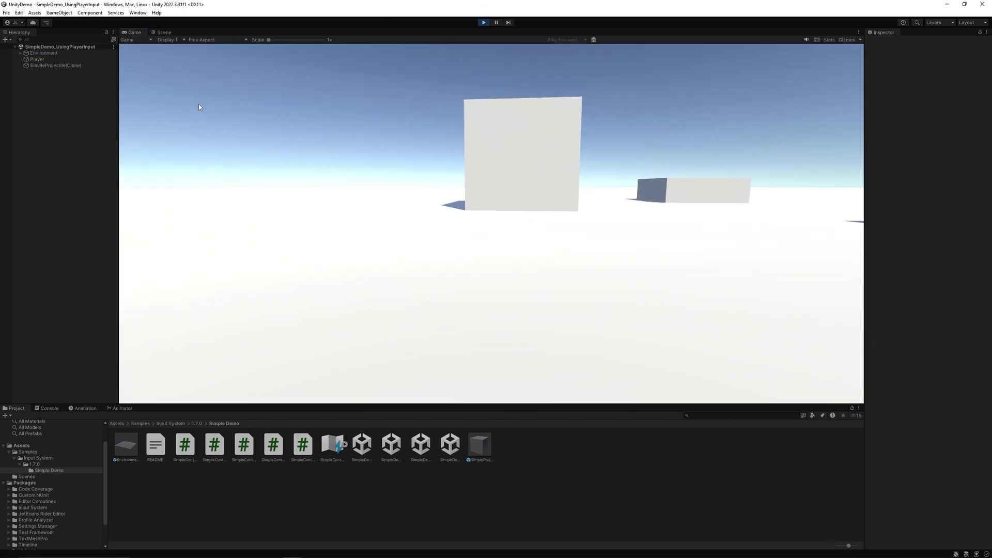
key("w")
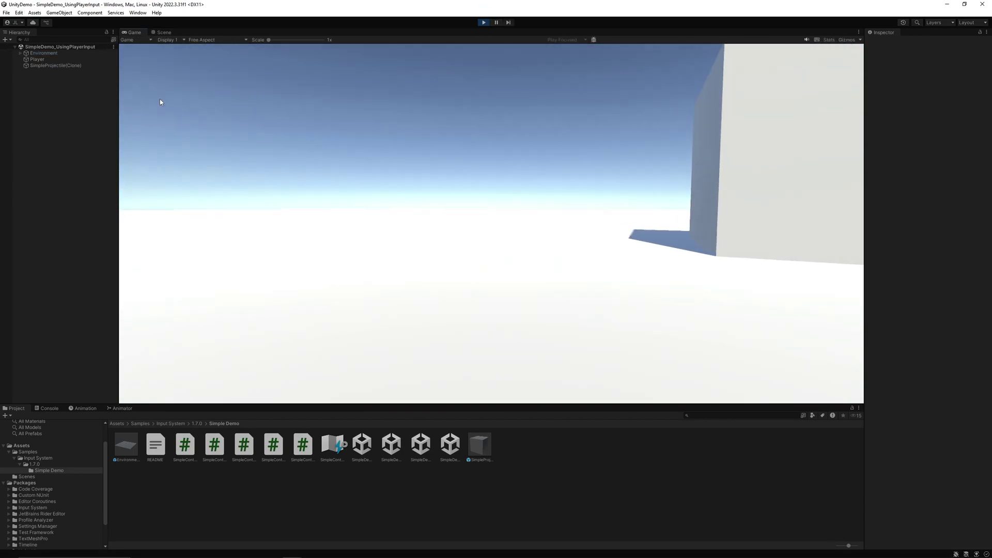
key("w")
key("d")
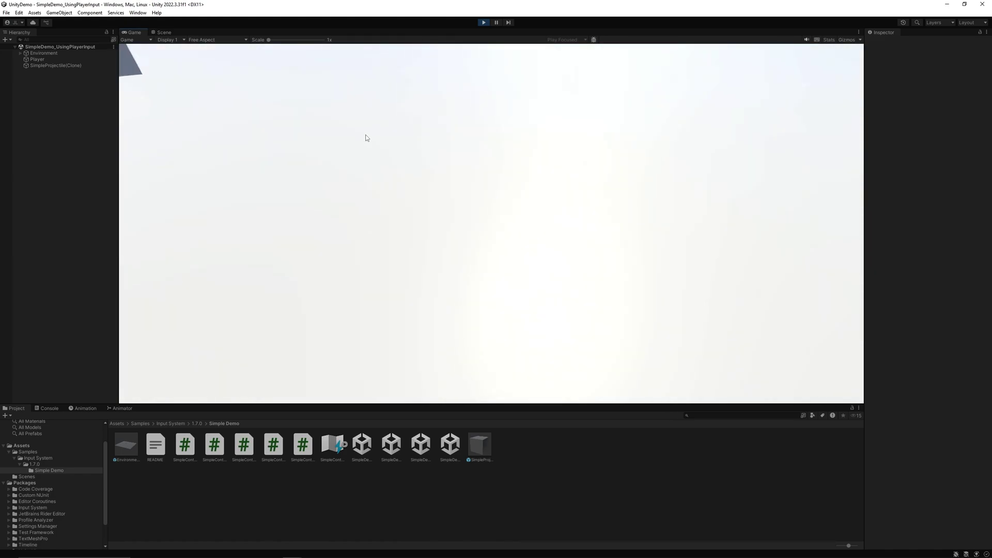
Test the running demo's firing with single shots and sustained projectile bursts while turning the view toward the large block
left_click(361, 136)
left_click(354, 122)
left_click(347, 121)
left_click(333, 116)
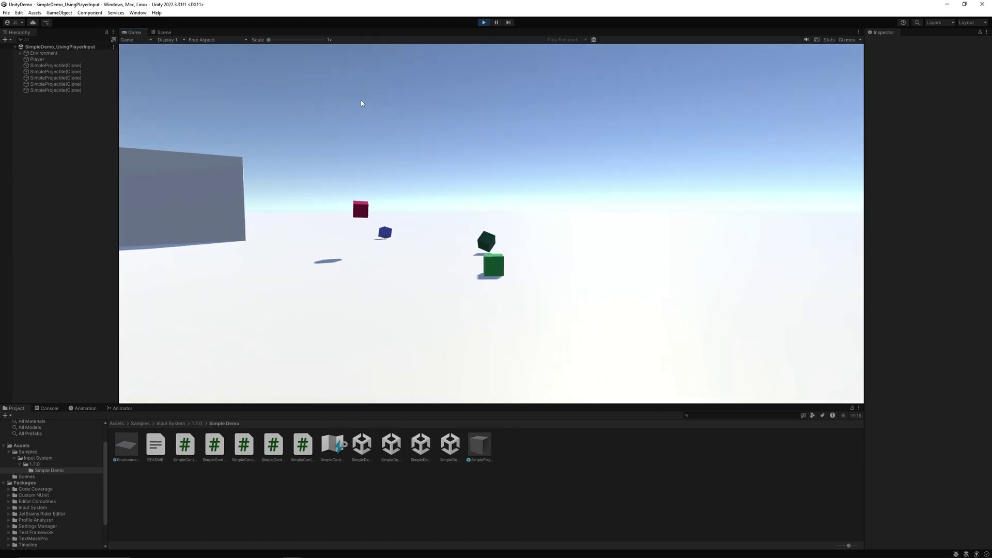
mouse_move(355, 107)
left_mouse_down()
mouse_move(252, 105)
mouse_move(160, 85)
mouse_move(175, 98)
mouse_move(401, 116)
left_mouse_up()
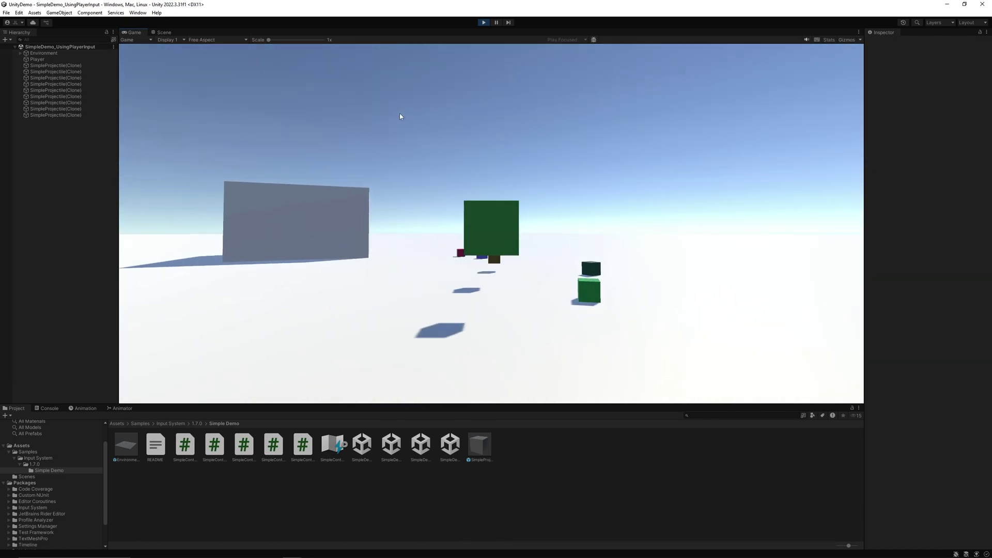
left_click(400, 117)
Walk the player forward and sideways around the blocks and fired cubes while looking in different directions
key("w")
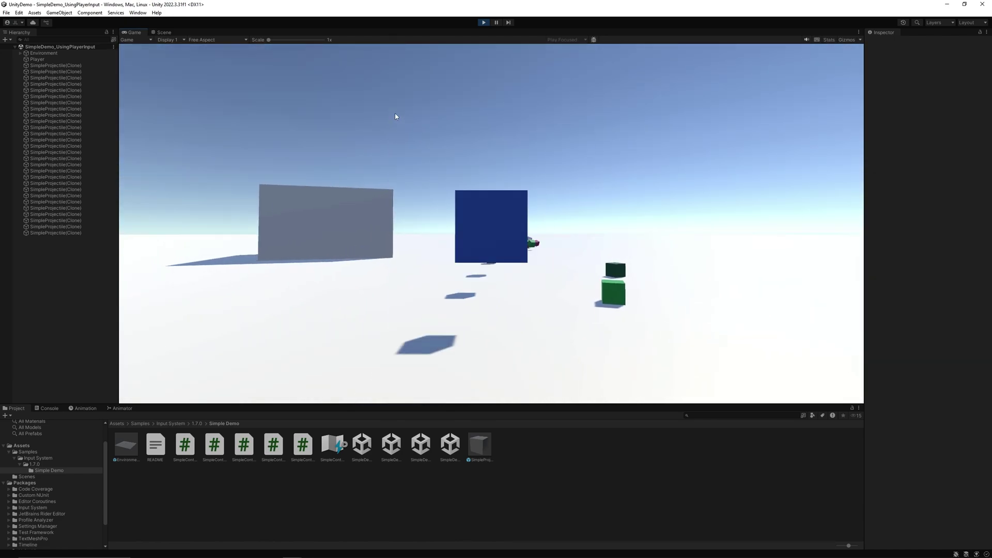
key("w")
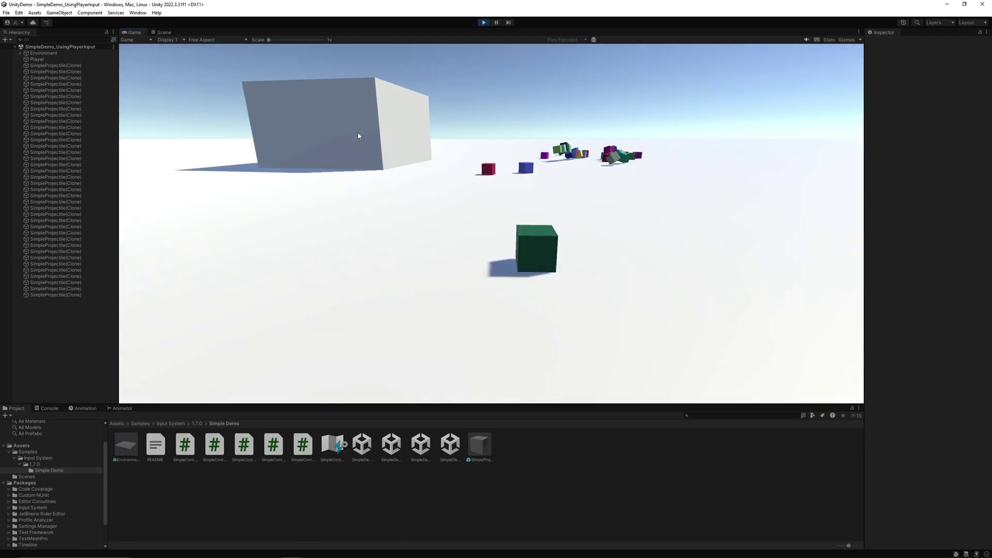
key("w")
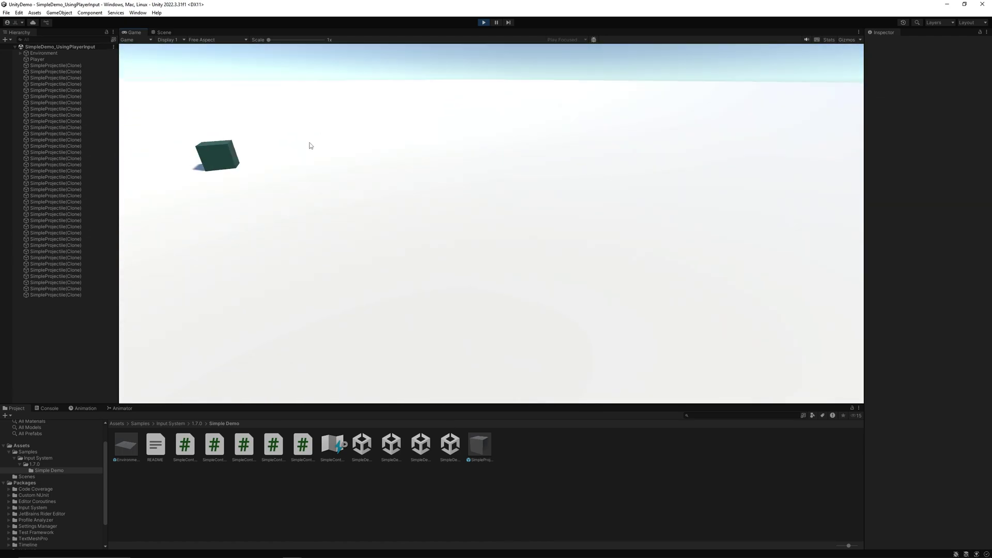
key("w")
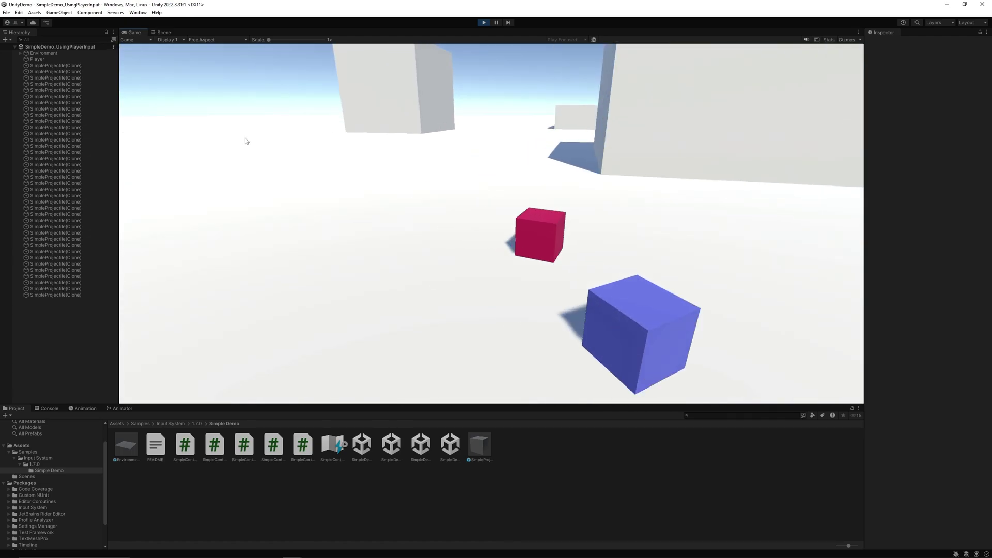
key("a")
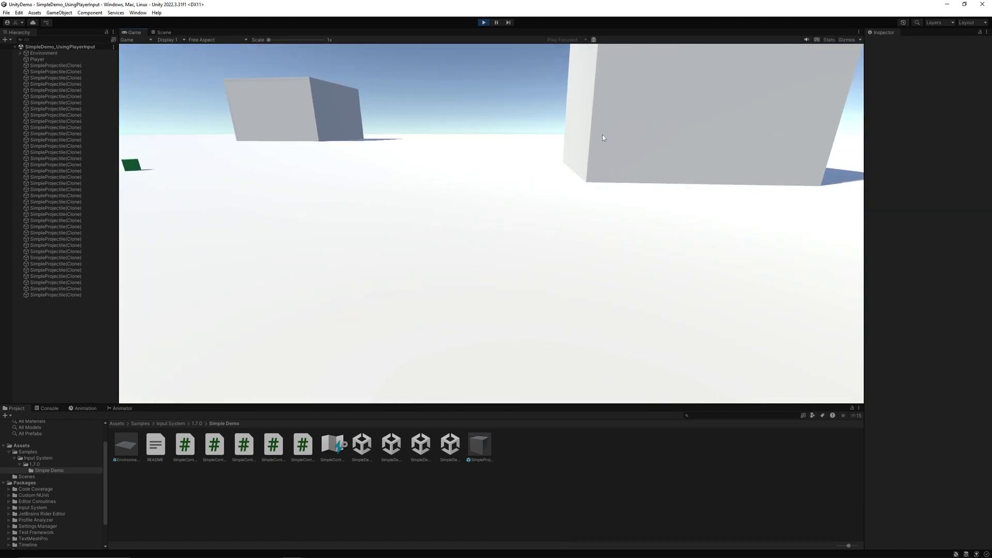
key("w")
key("d")
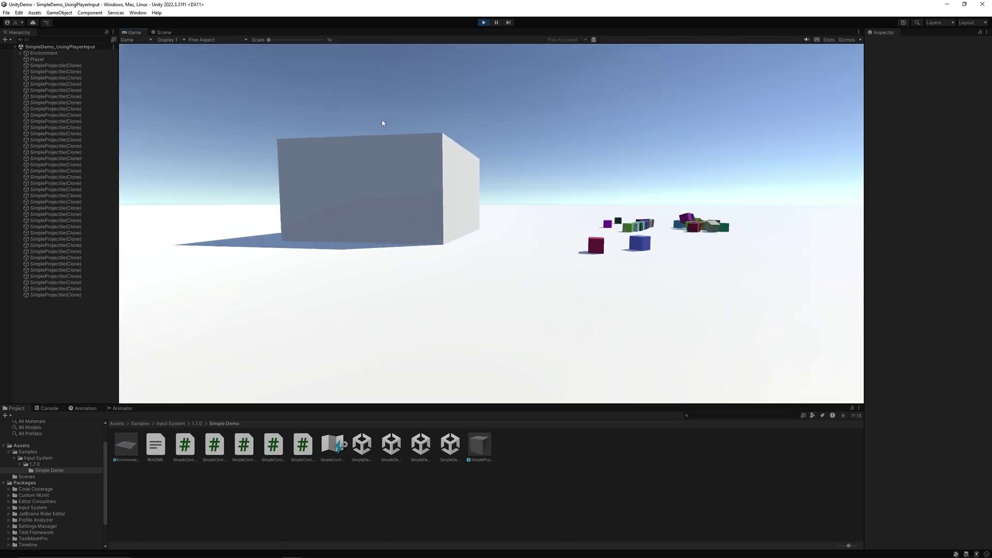
Test firing projectiles while moving forward, right and backward, and stop the running demo
left_click(392, 124)
left_click(414, 129)
key("w")
left_click(393, 123)
key("d")
left_click(380, 125)
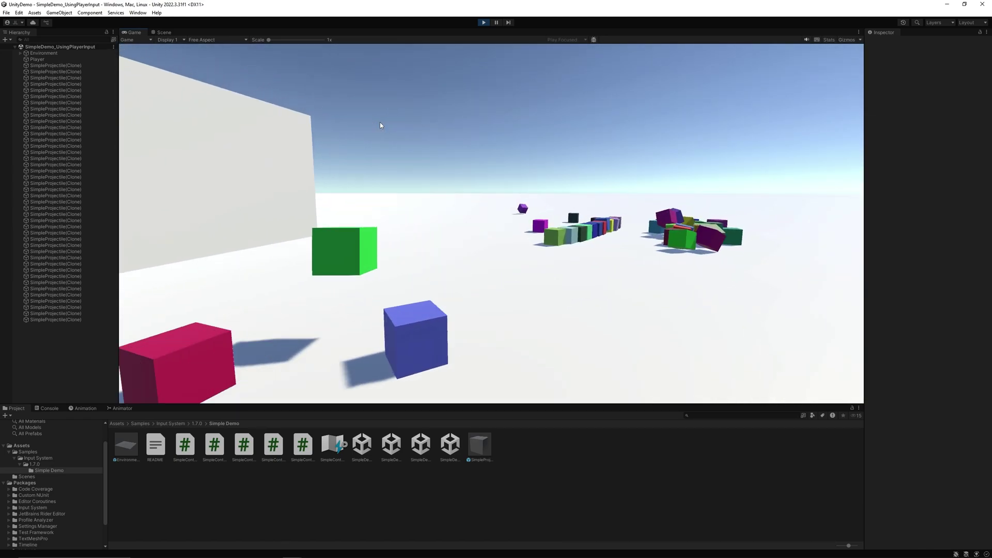
key("w")
left_click(330, 125)
left_click(501, 124)
key("s")
left_click(512, 124)
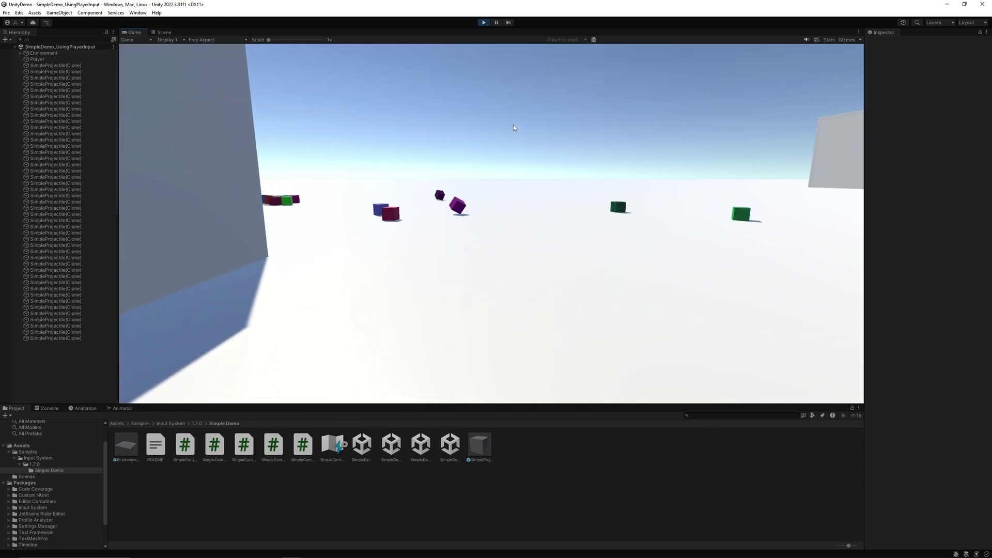
left_click(513, 125)
key("s")
left_click(456, 128)
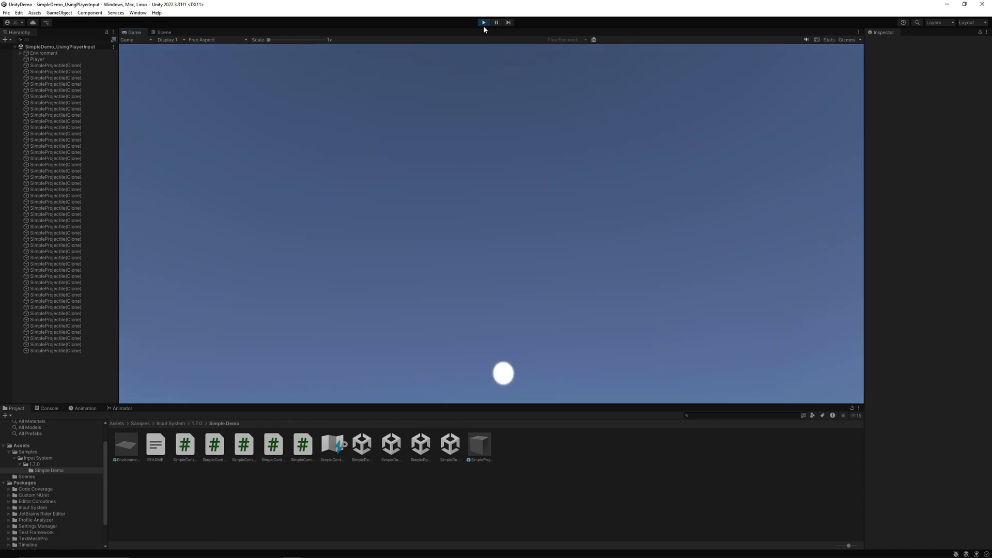
left_click(485, 23)
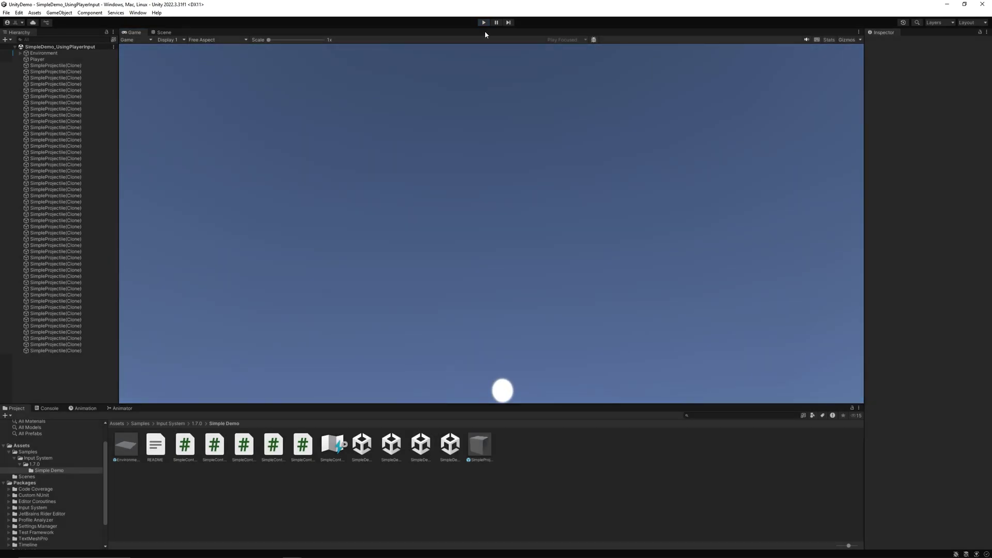
Return to the top-level Assets folder and select the Player object, with more room to read its component settings
left_click_drag(613, 406, 611, 402)
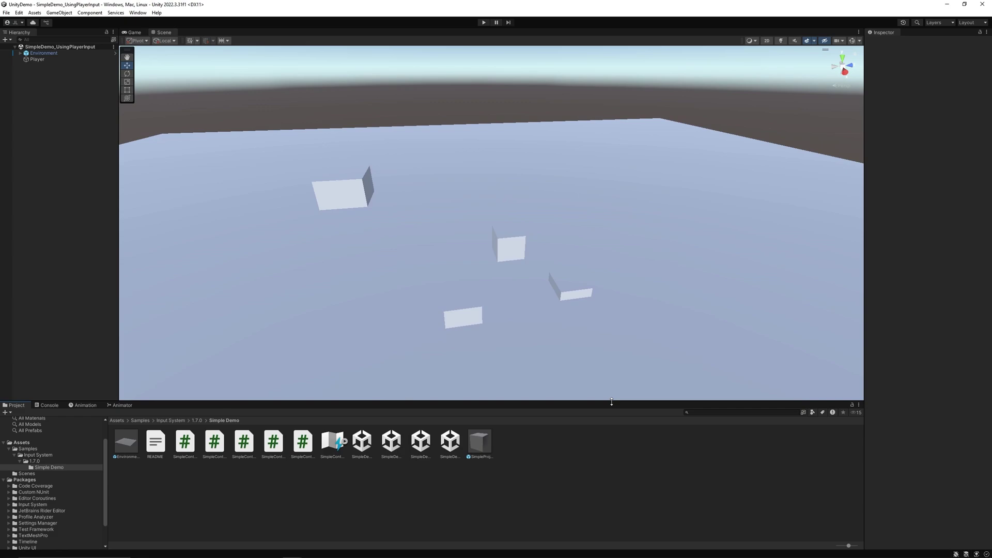
left_click(117, 420)
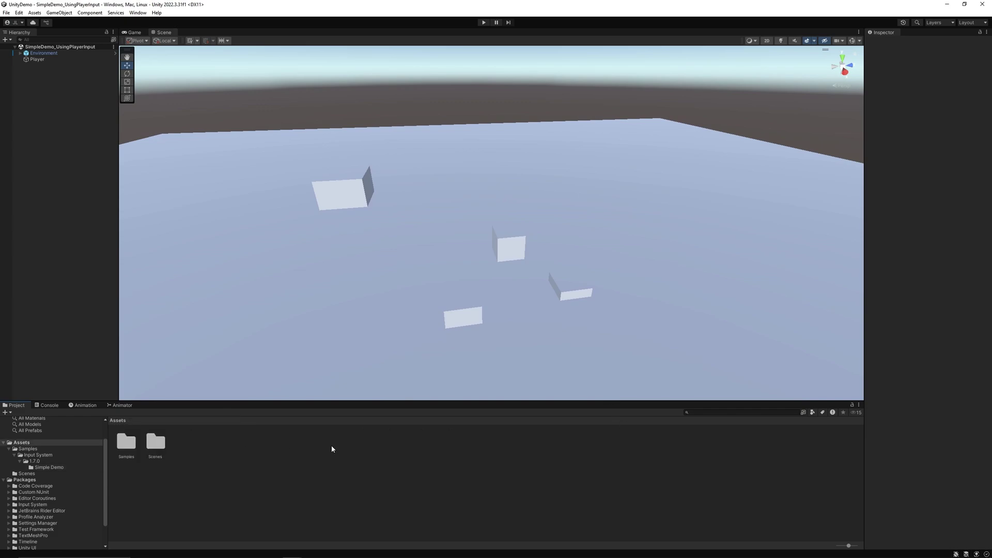
left_click(61, 58)
left_click_drag(861, 148, 724, 169)
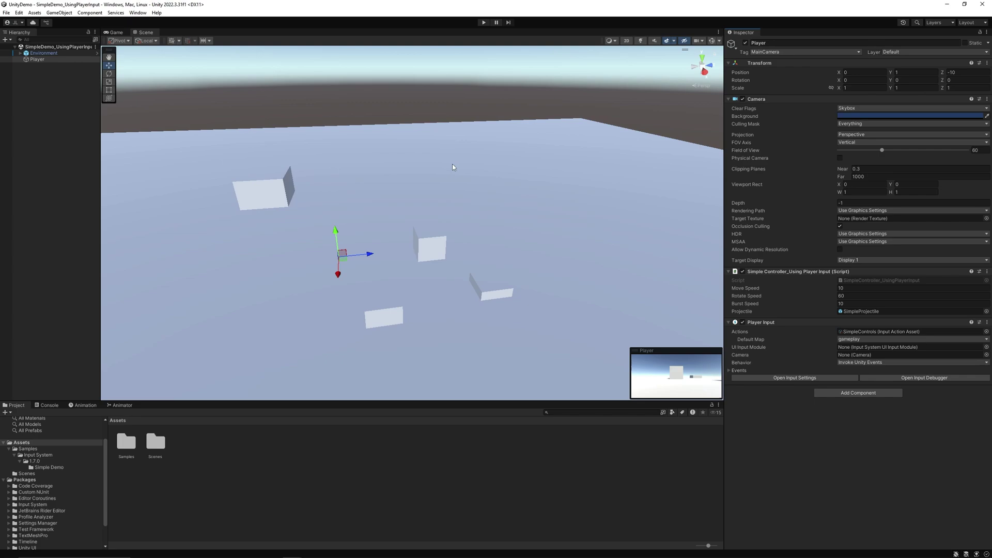
right_click_drag(331, 279, 457, 271)
middle_click_drag(446, 249, 580, 192)
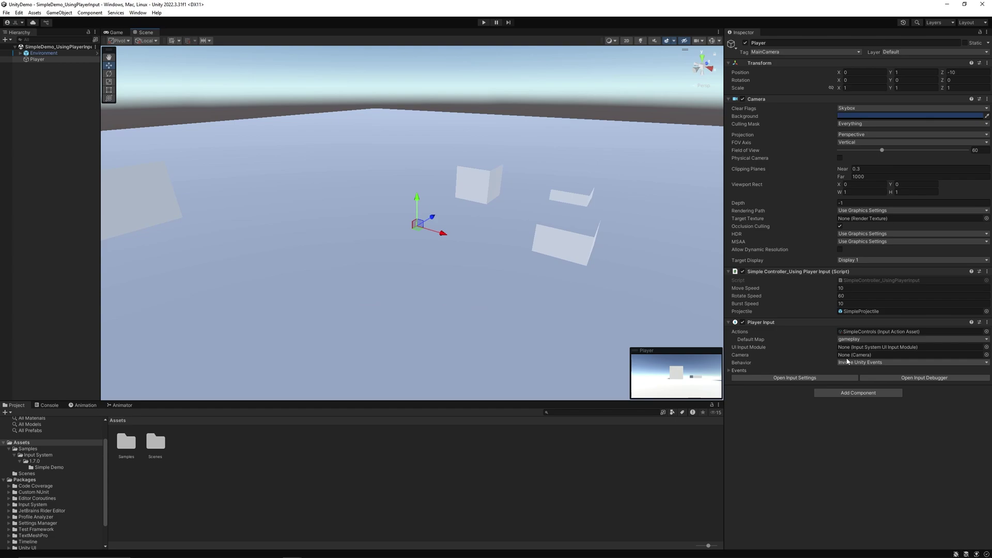
Expand the gameplay events of the Player Input component and examine the fire, move and look callbacks
left_click(730, 371)
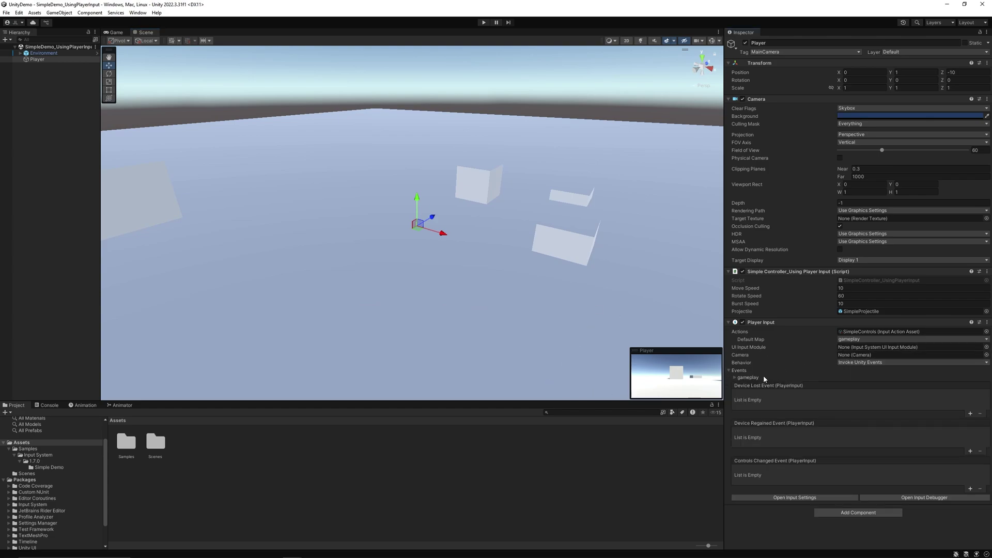
left_click(735, 378)
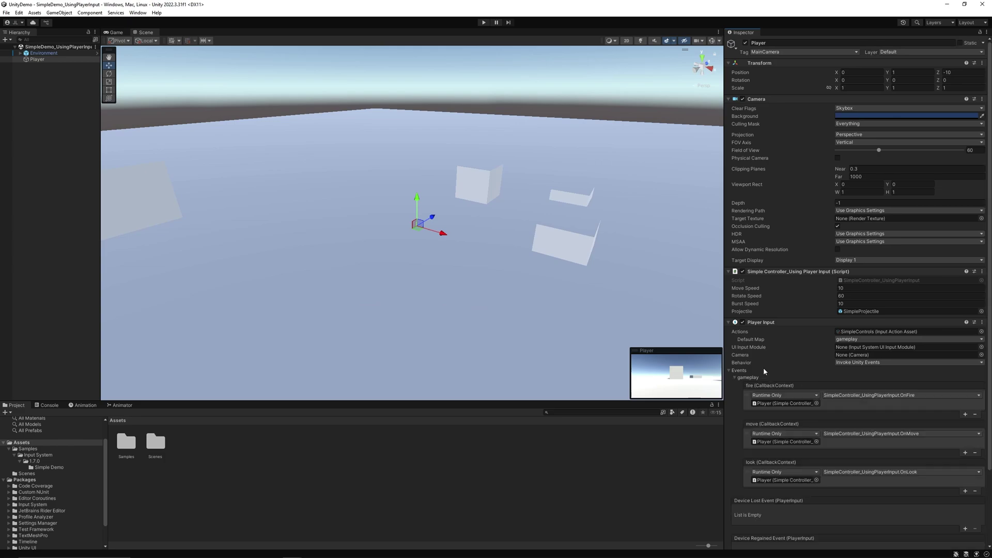
scroll(807, 354, "down", 3)
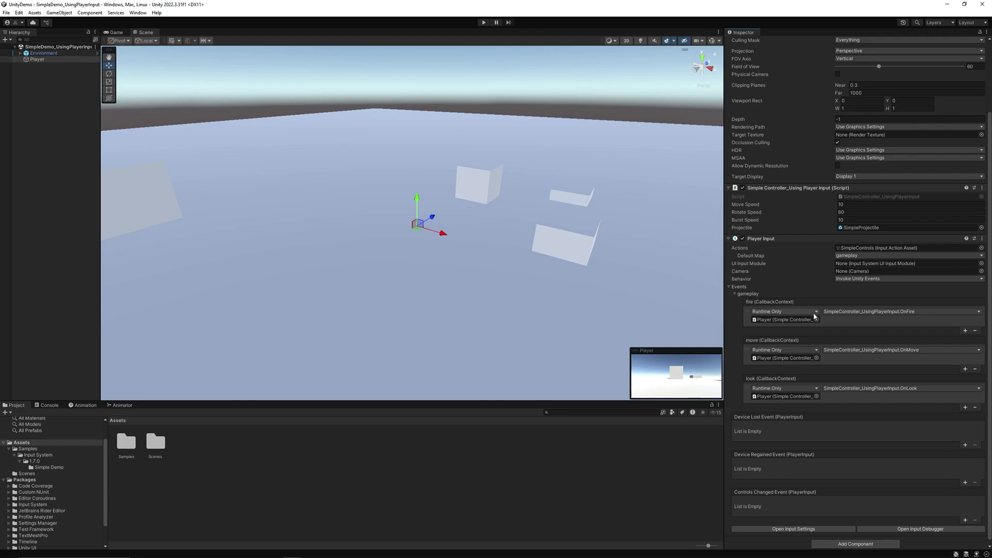
left_click(862, 321)
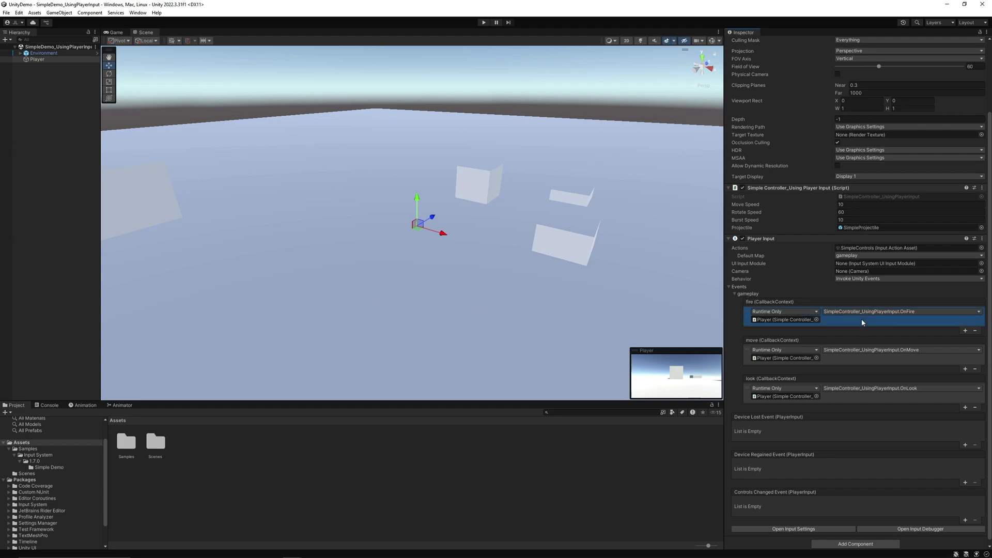
left_click(890, 360)
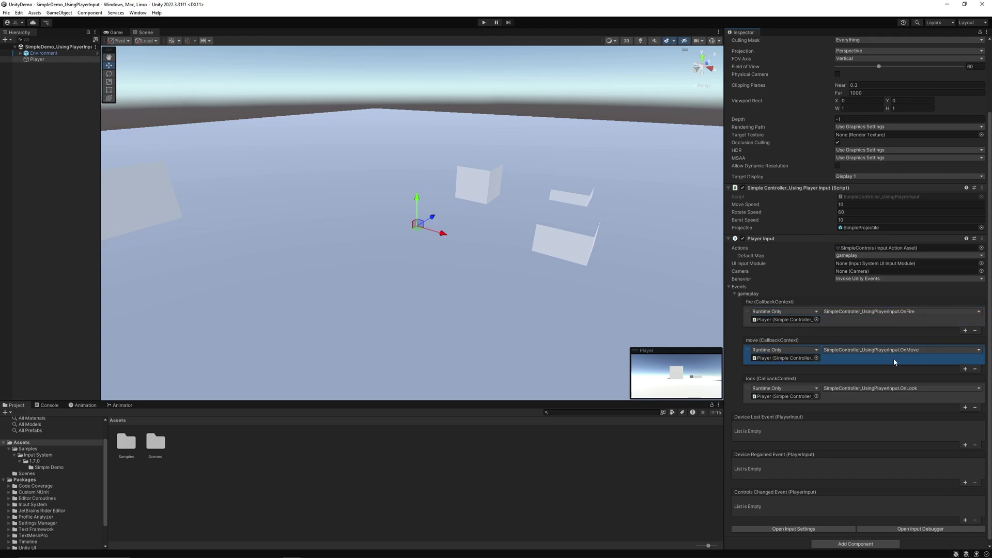
left_click(897, 401)
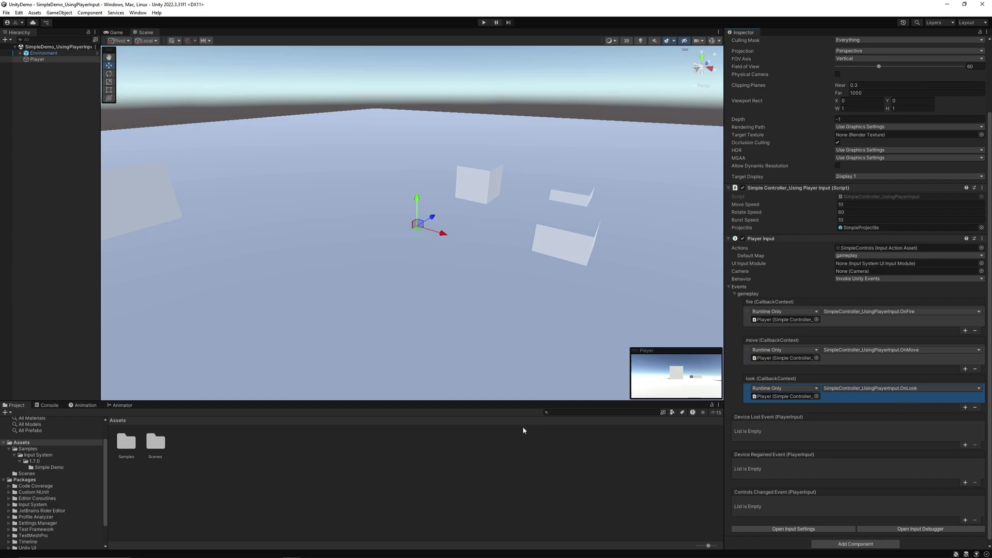
left_click(865, 362)
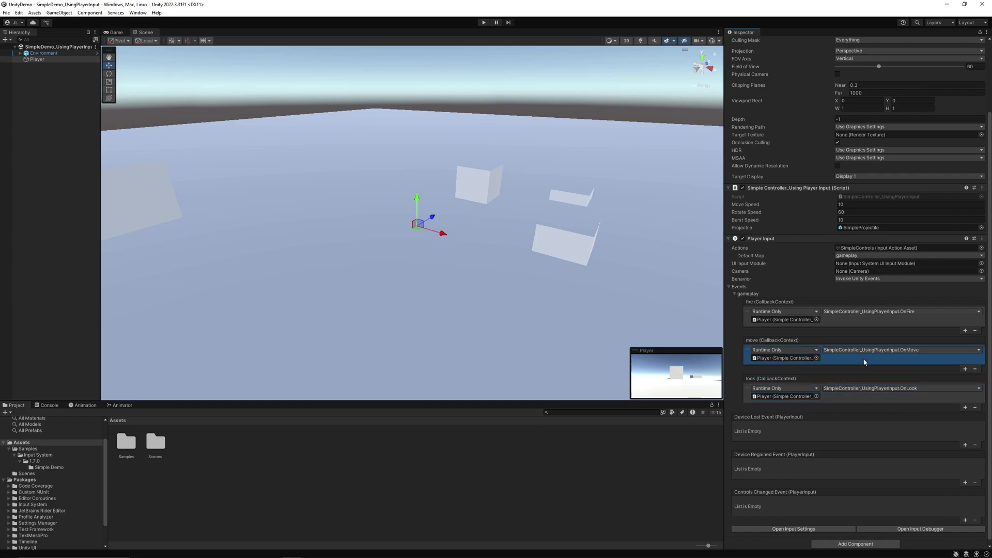
left_click(873, 391)
left_click(871, 324)
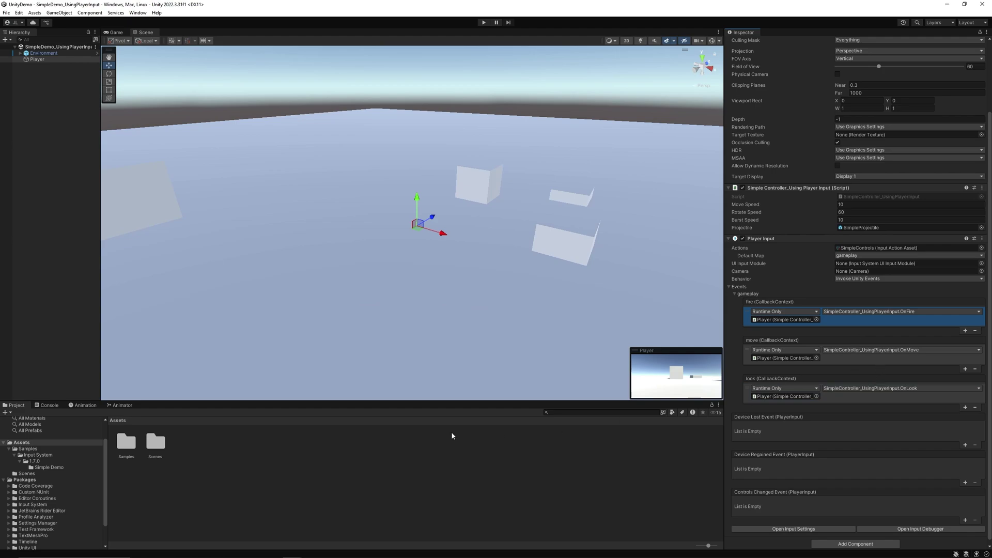
Turn the Player object into a prefab in the top-level Assets folder
left_click(212, 454)
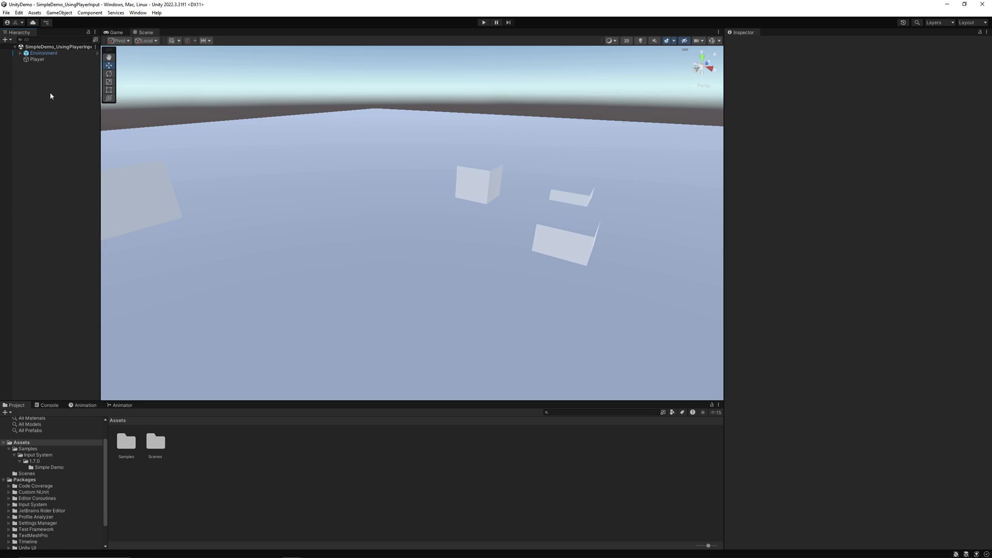
left_click(39, 59)
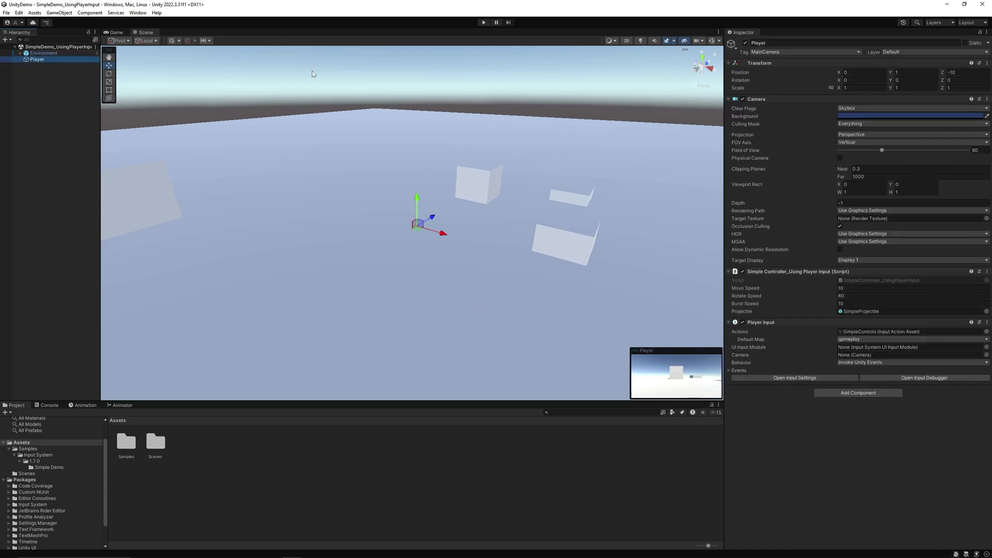
left_click_drag(20, 154, 258, 460)
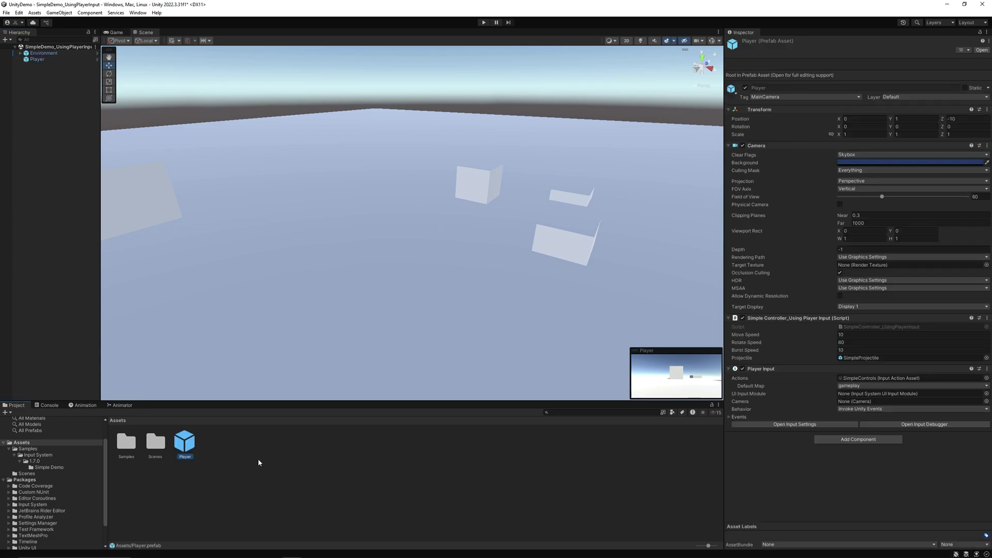
left_click(366, 463)
left_click(191, 440)
left_click(201, 351)
Open SampleScene from the Scenes folder, saving the changes to SimpleDemo_UsingPlayerInput, and return to the Assets folder
double_click(156, 440)
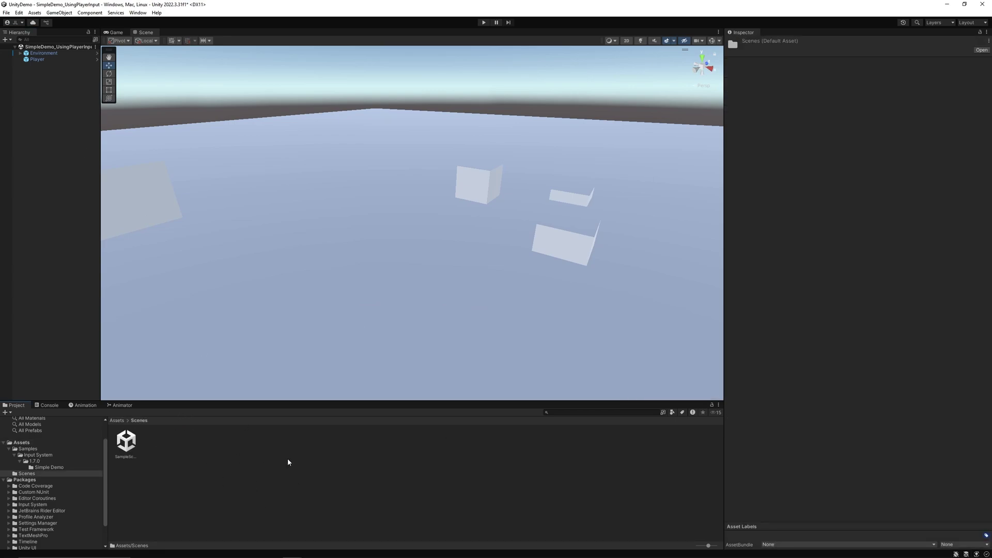
left_click(126, 445)
double_click(126, 445)
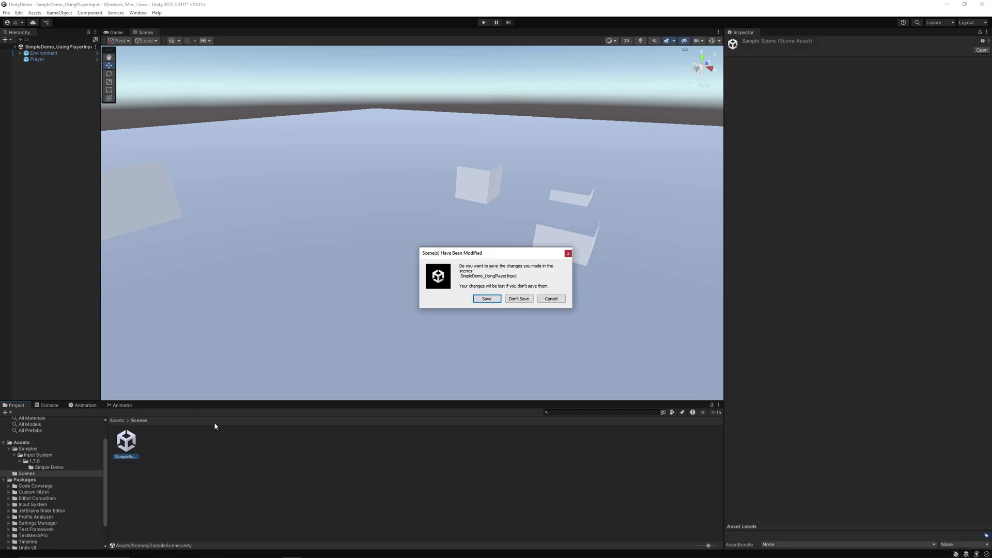
left_click(487, 298)
left_click(24, 172)
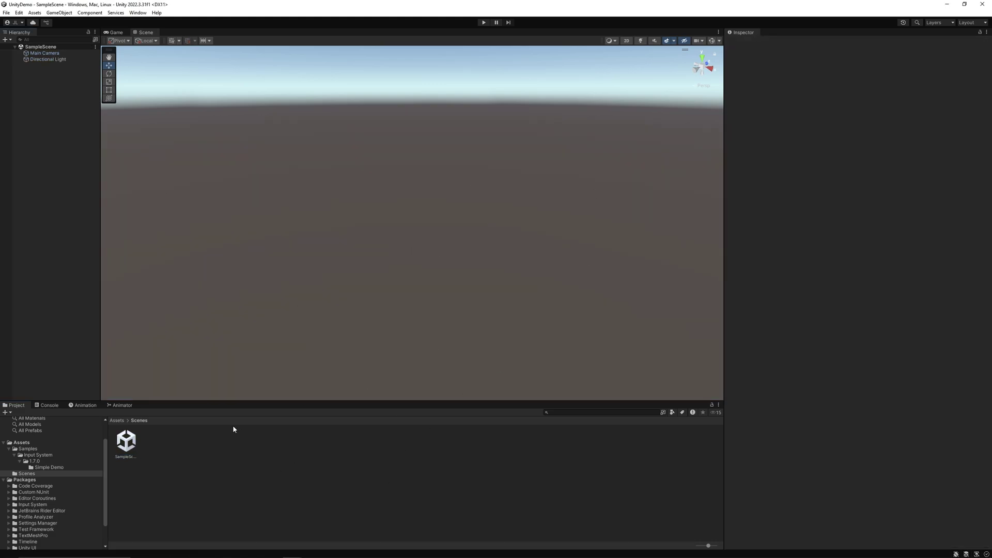
left_click(114, 420)
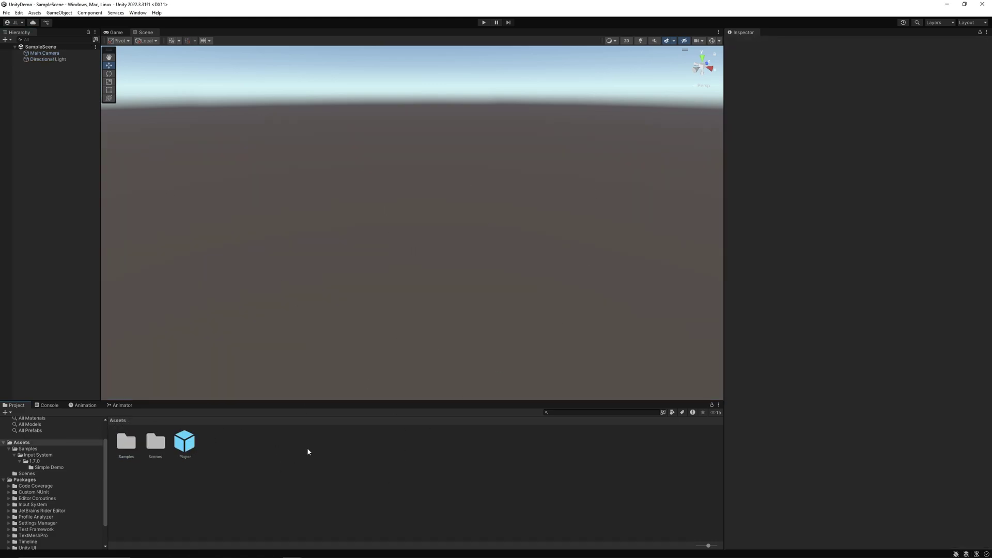
Add a 3D cube to SampleScene and name it floor
right_click(32, 111)
left_click(42, 94)
right_click(45, 108)
mouse_move(106, 220)
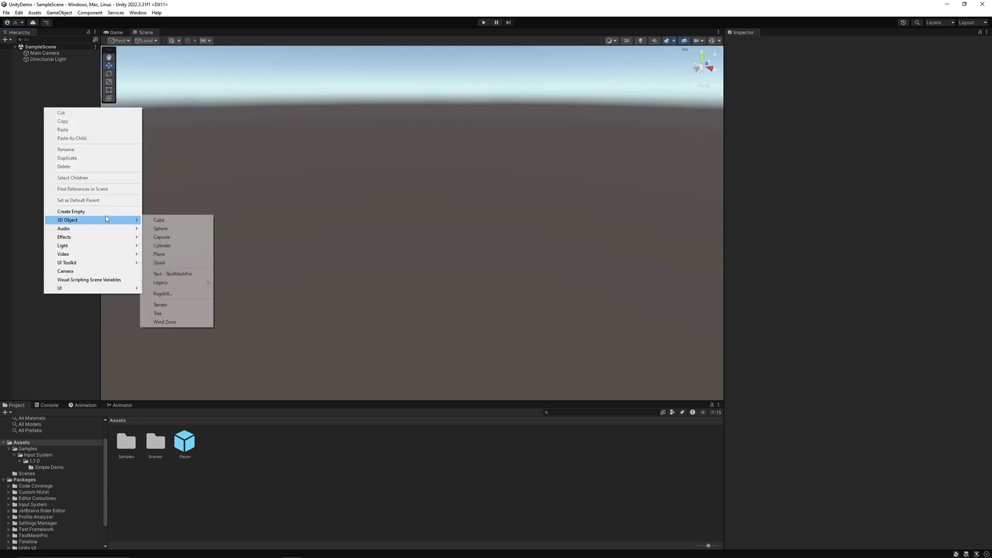
left_click(171, 220)
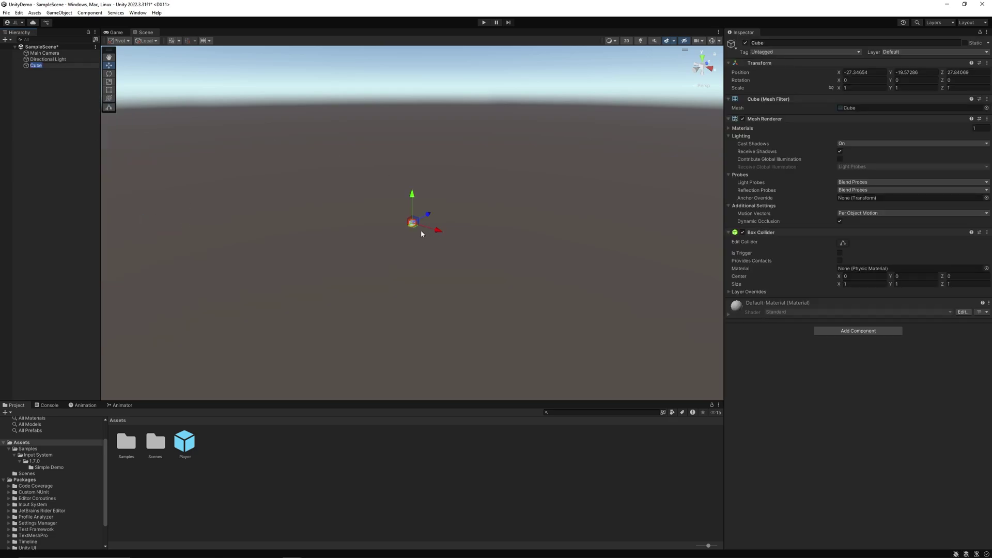
type("floor")
key("Return")
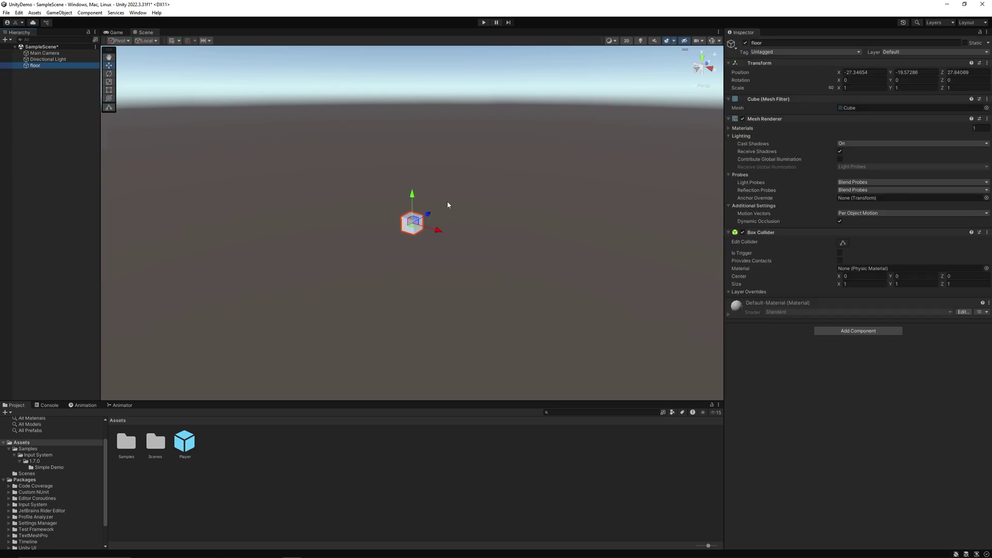
Scale the floor cube to 10 in X, 0.1 in Y and 10 in Z
left_click(903, 88)
type("0.1")
key("Tab")
left_click_drag(942, 88, 964, 101)
left_click(959, 88)
type("10")
left_click(870, 88)
type("10")
left_click(534, 163)
left_click(385, 287)
scroll(384, 287, "down", 4)
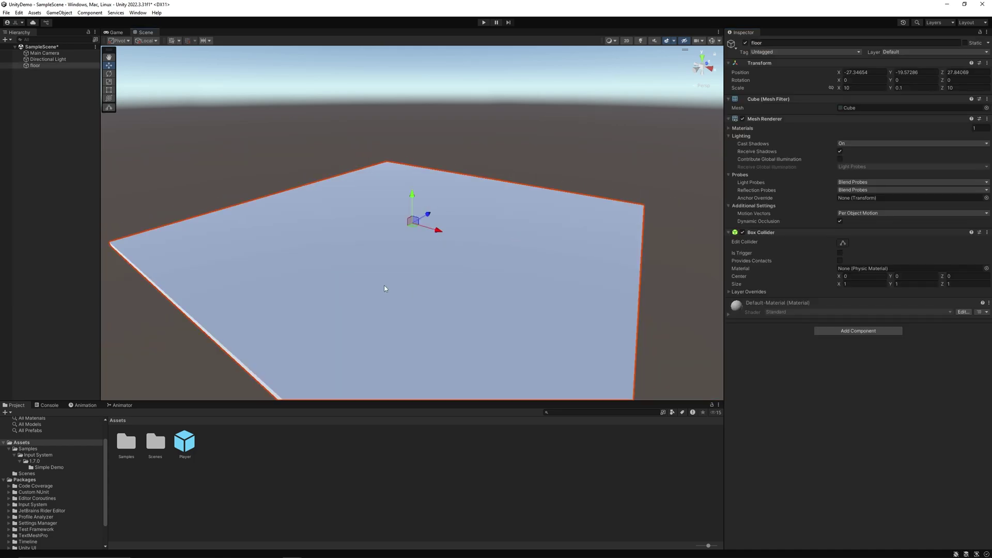
Add the Player prefab from the Assets folder to SampleScene and select it
scroll(383, 223, "up", 4)
right_click_drag(398, 227, 402, 261)
middle_click_drag(402, 261, 600, 196)
right_click_drag(600, 195, 292, 390)
left_click_drag(190, 444, 70, 147)
scroll(514, 140, "down", 4)
scroll(539, 149, "down", 2)
middle_click_drag(650, 130, 591, 161)
left_click(51, 74)
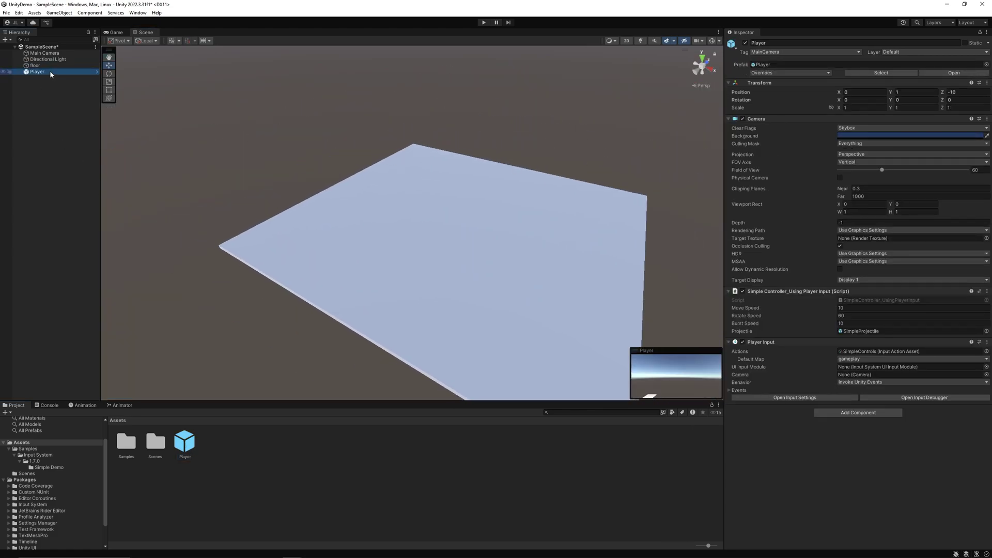
Set the Player's Y and Z position to 0 to place it at the world origin
scroll(335, 201, "down", 4)
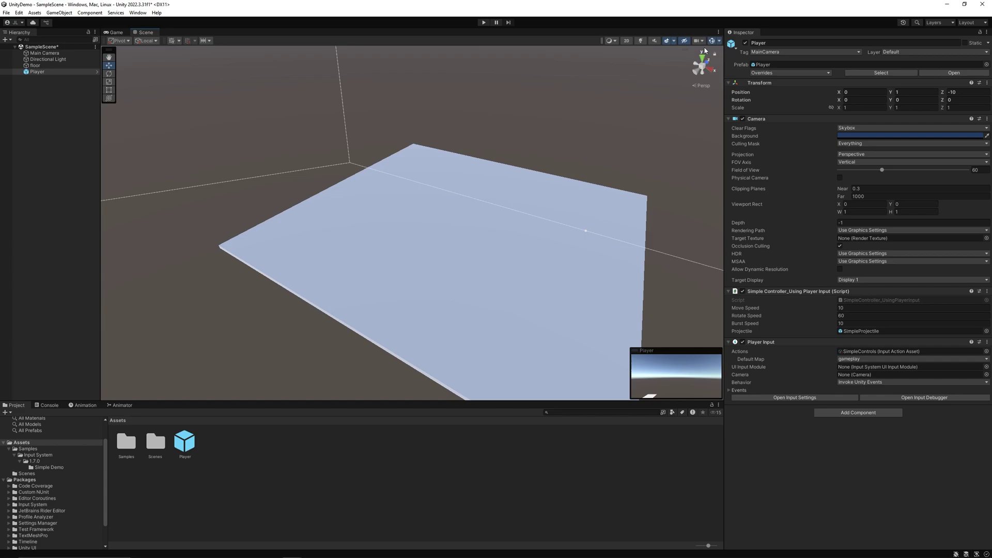
scroll(336, 204, "down", 5)
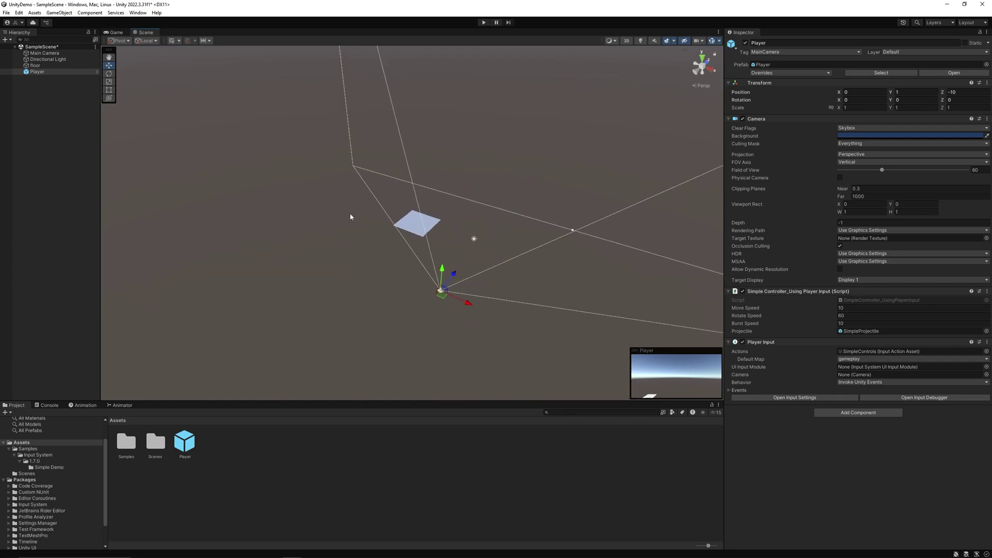
right_click_drag(419, 274, 495, 236)
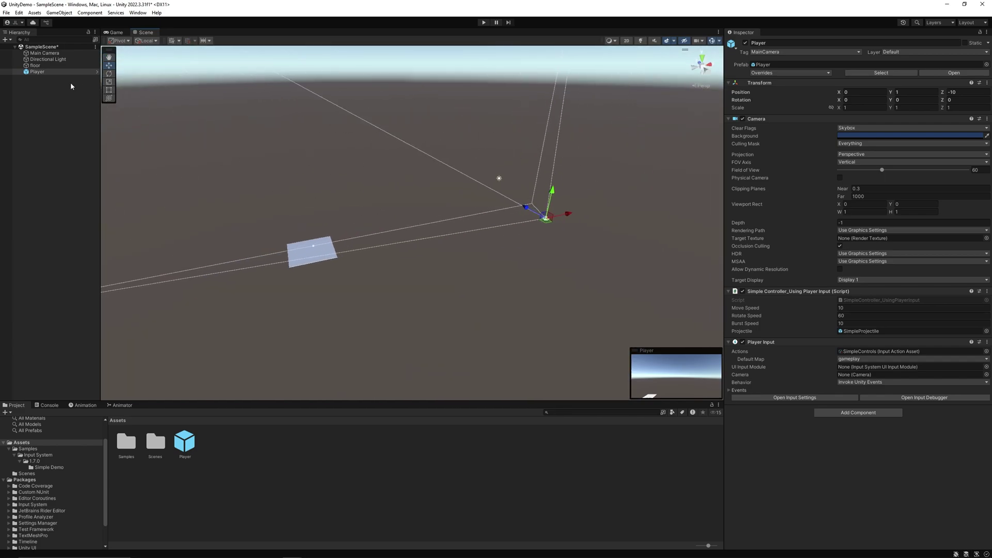
left_click(927, 97)
type("0")
left_click(969, 92)
type("0")
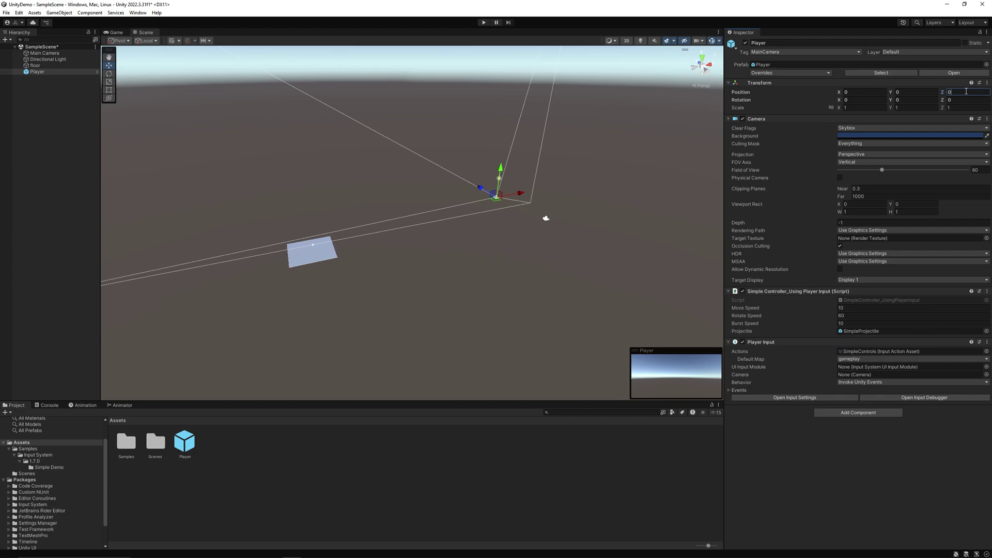
Set the floor's position to 0 in X, Y and Z
left_click(35, 65)
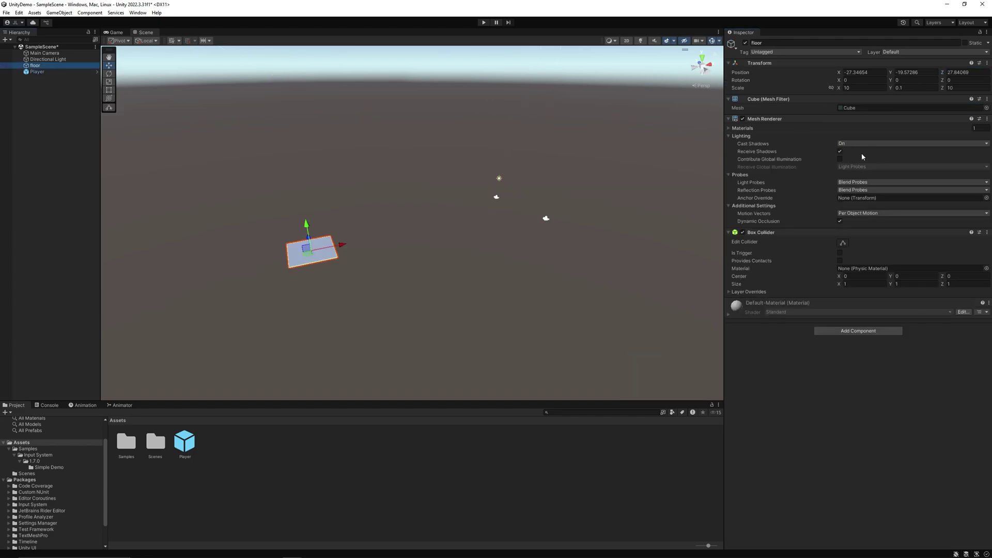
left_click(877, 73)
type("0")
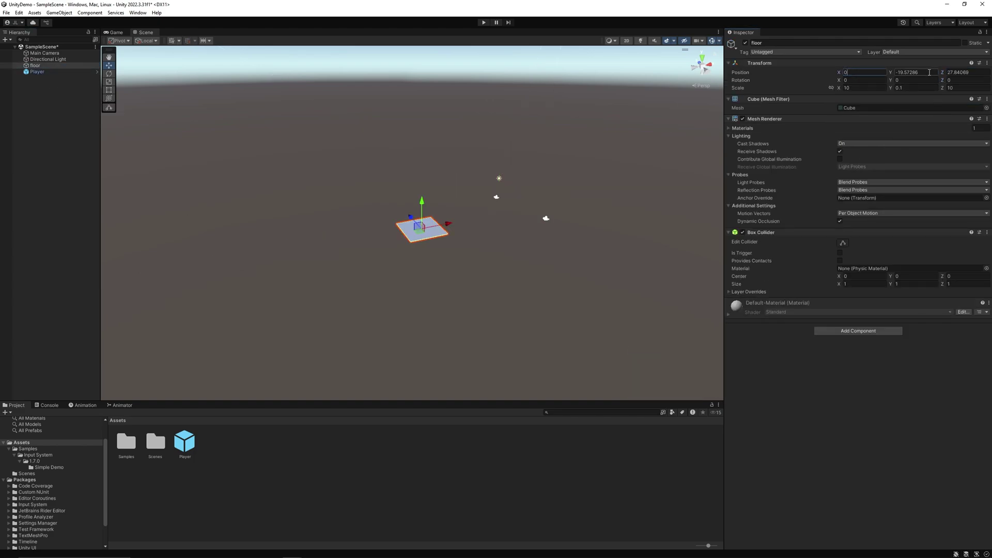
left_click(914, 73)
type("0")
left_click(952, 73)
type("0")
Raise the Player above the floor to a Y position of about 0.7
scroll(534, 169, "up", 2)
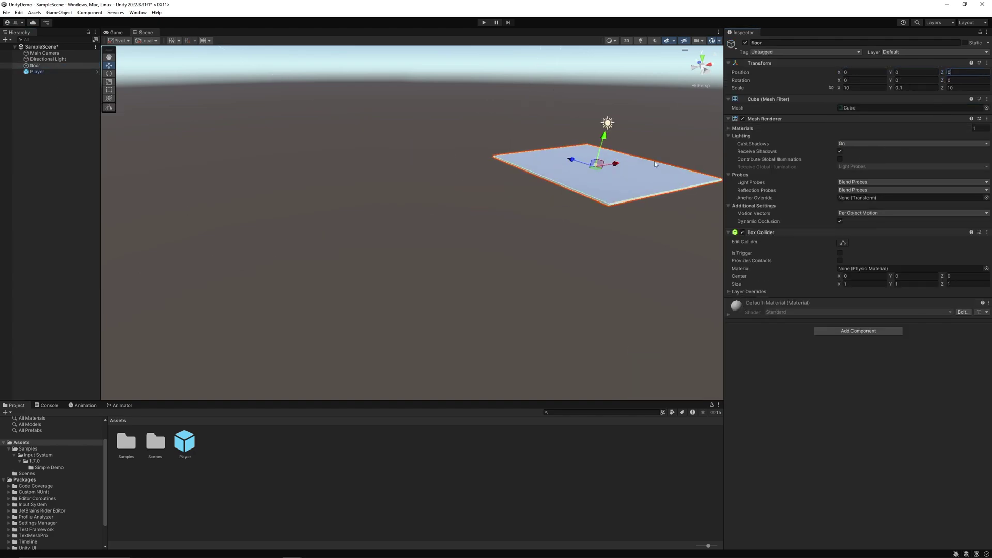
middle_click_drag(654, 160, 614, 178)
scroll(470, 216, "up", 3)
scroll(469, 216, "down", 2)
right_click_drag(402, 210, 436, 206)
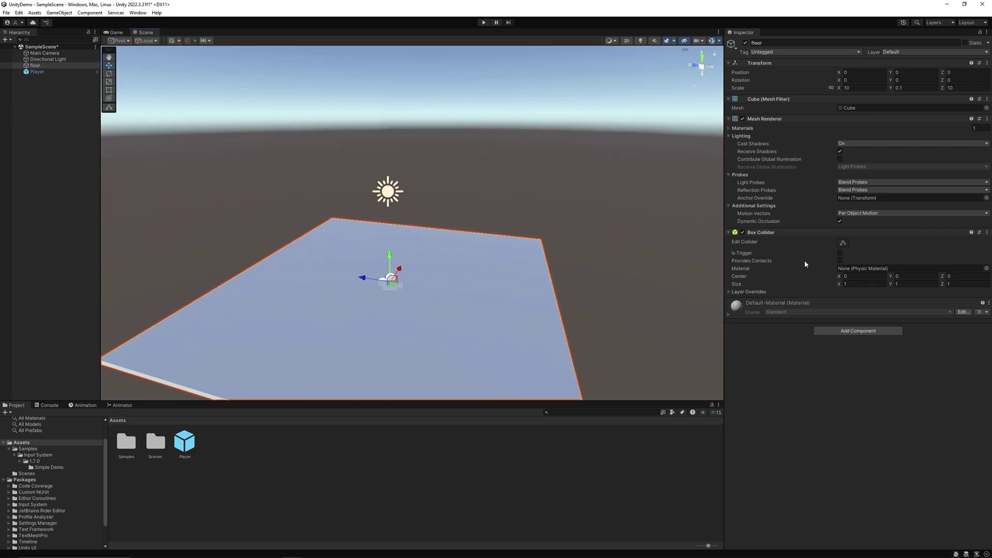
left_click(51, 71)
right_click_drag(436, 244, 454, 213)
middle_click_drag(454, 213, 476, 201)
scroll(476, 201, "up", 1)
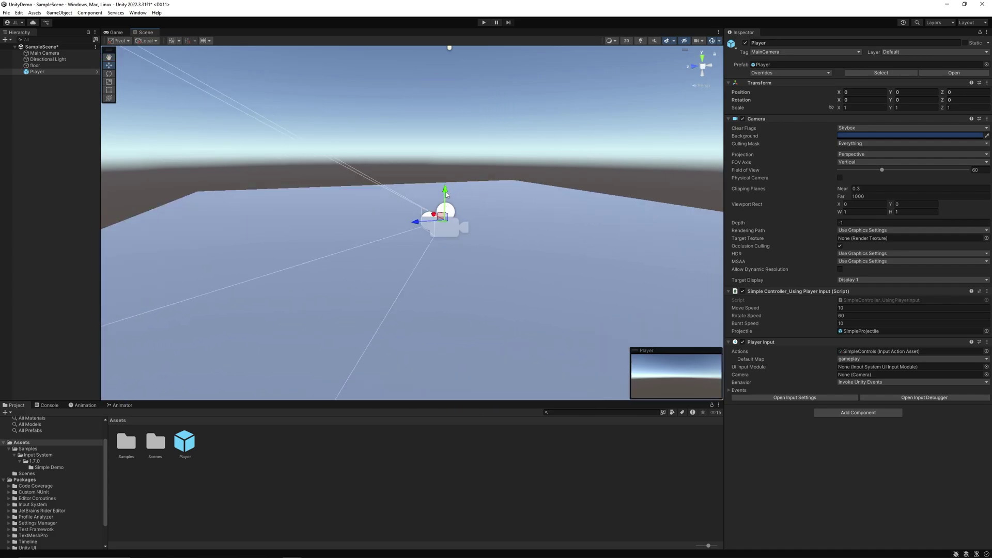
left_click_drag(446, 194, 456, 152)
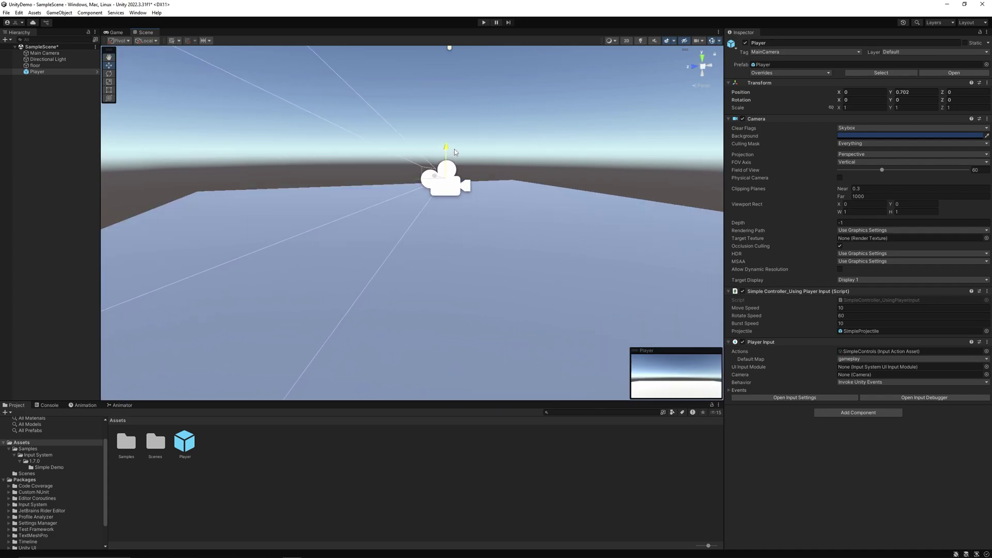
Set the Player's Y position to 1
right_click_drag(641, 189, 554, 209)
middle_click_drag(554, 210, 533, 215)
scroll(445, 217, "down", 5)
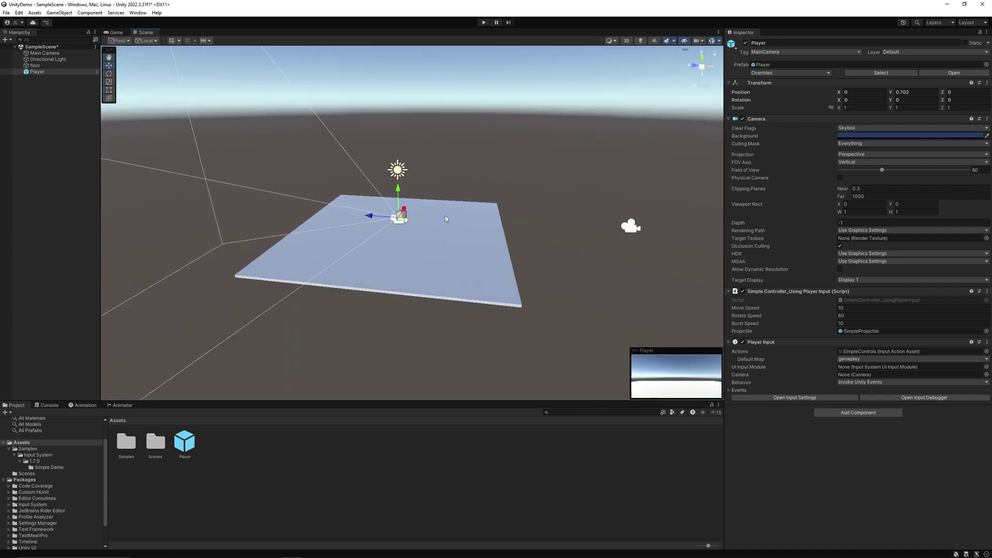
left_click(910, 92)
type("1")
key("Return")
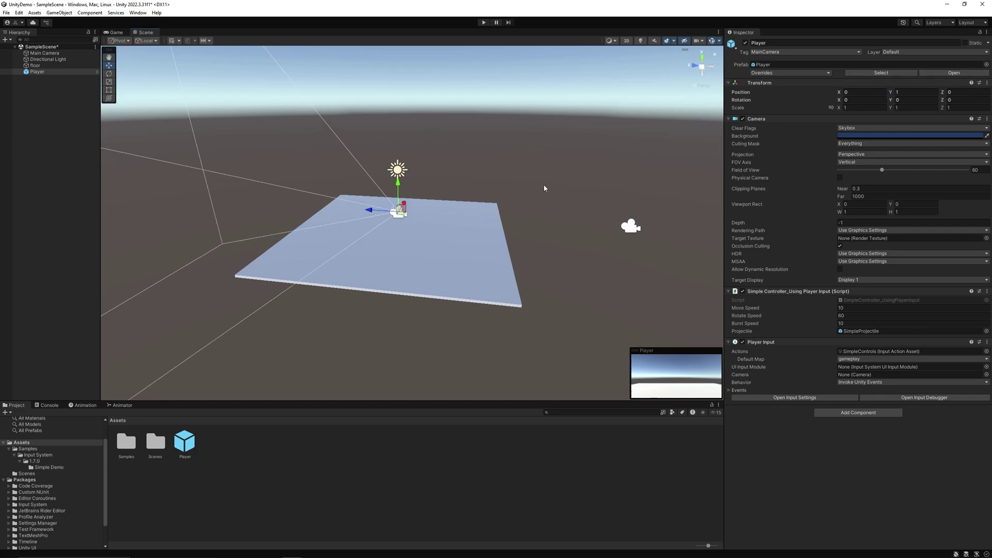
Deselect the Player and save SampleScene
left_click(543, 188)
scroll(427, 159, "up", 10)
right_click_drag(426, 160, 462, 138)
scroll(462, 138, "down", 10)
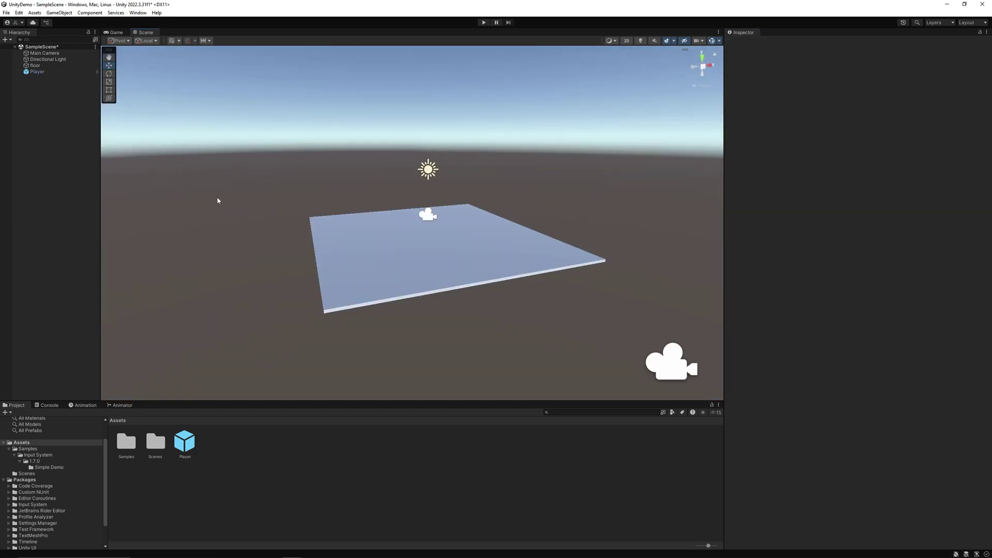
key("ctrl+s")
Compare the two cameras in the scene, the standalone Main Camera and the one on the Player
scroll(528, 187, "down", 5)
scroll(529, 188, "up", 7)
right_click_drag(481, 200, 517, 238)
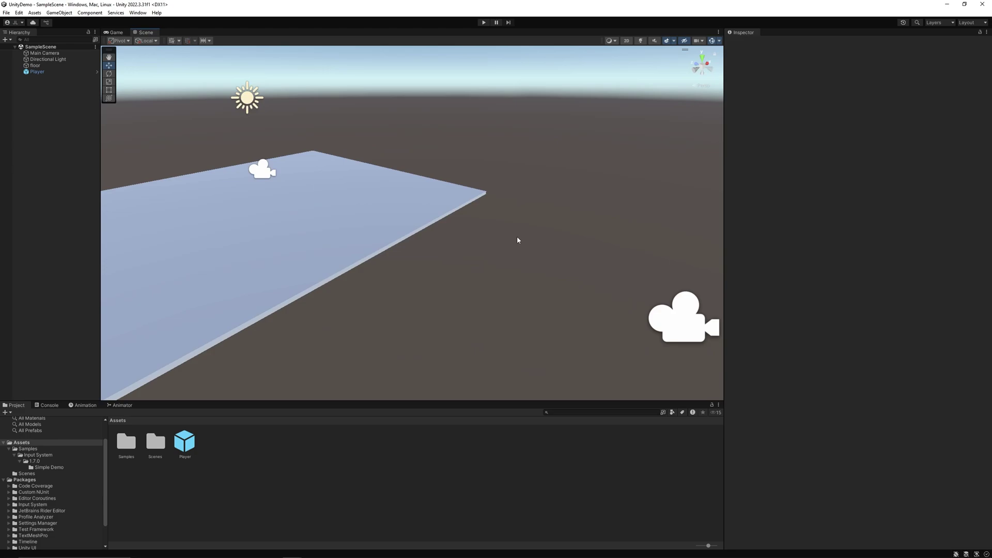
scroll(352, 229, "up", 3)
middle_click_drag(353, 228, 387, 237)
right_click_drag(387, 238, 549, 243)
middle_click_drag(282, 216, 352, 207)
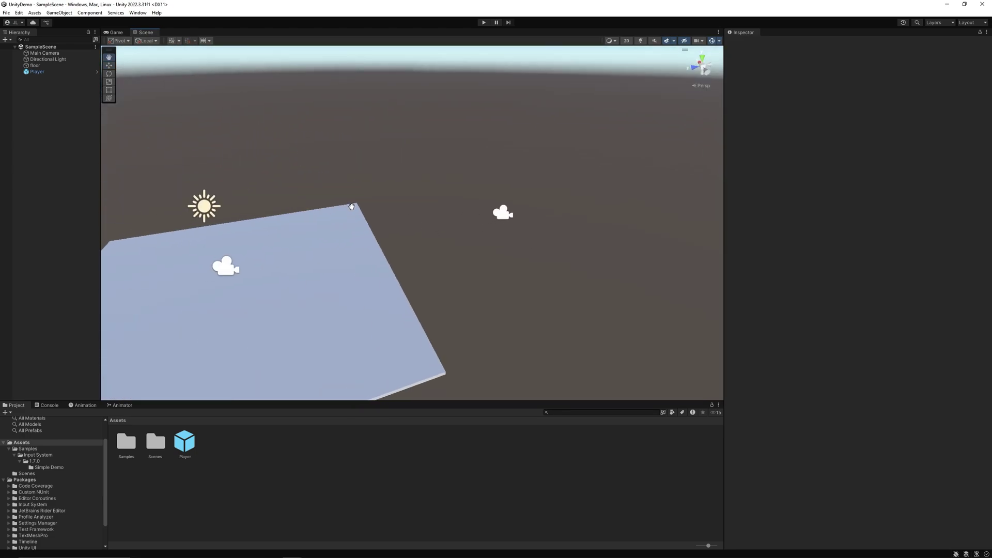
left_click_drag(352, 207, 488, 222, "alt")
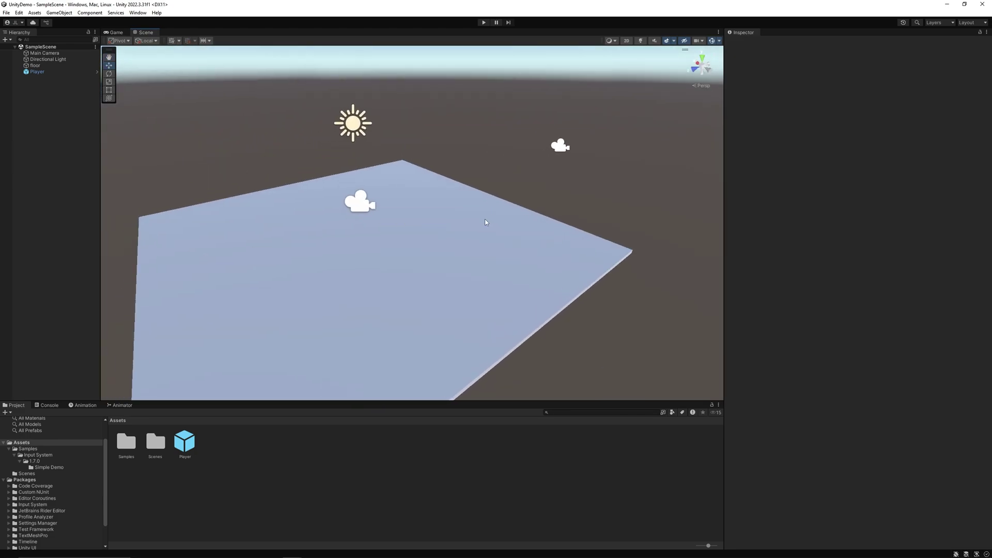
left_click(357, 208)
left_click(562, 147)
left_click(346, 206)
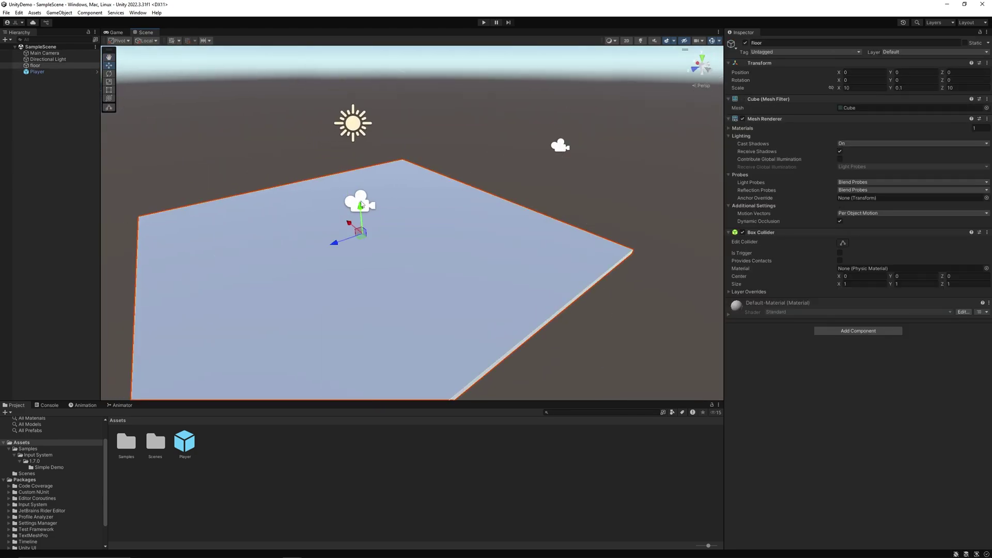
left_click(360, 204)
left_click(561, 146)
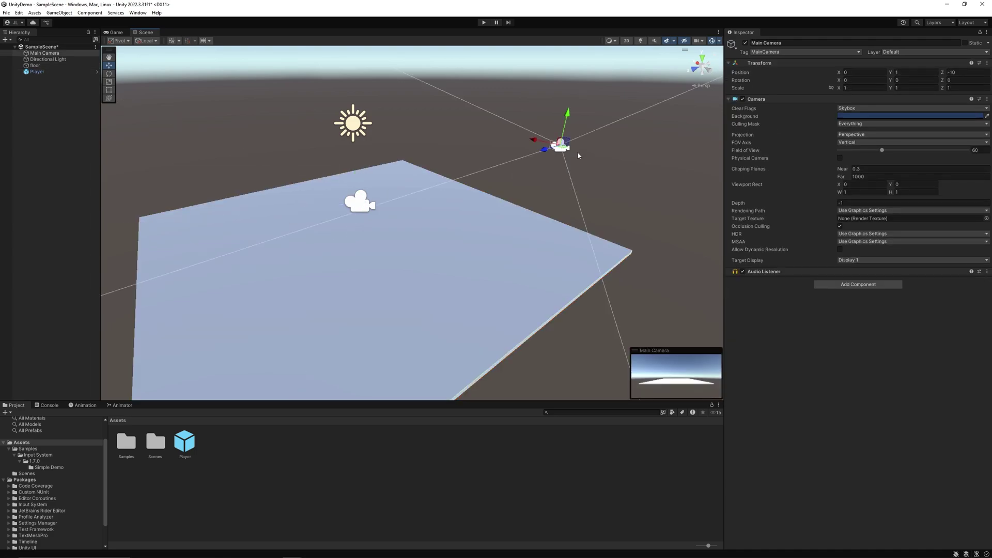
left_click(359, 203)
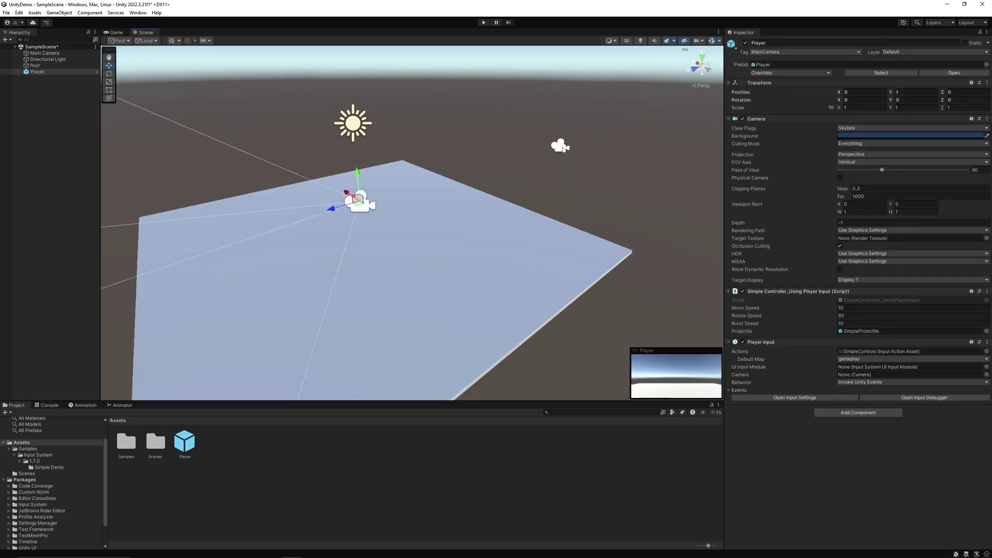
left_click(563, 147)
Delete the Main Camera from SampleScene
left_click(28, 102)
left_click(60, 53)
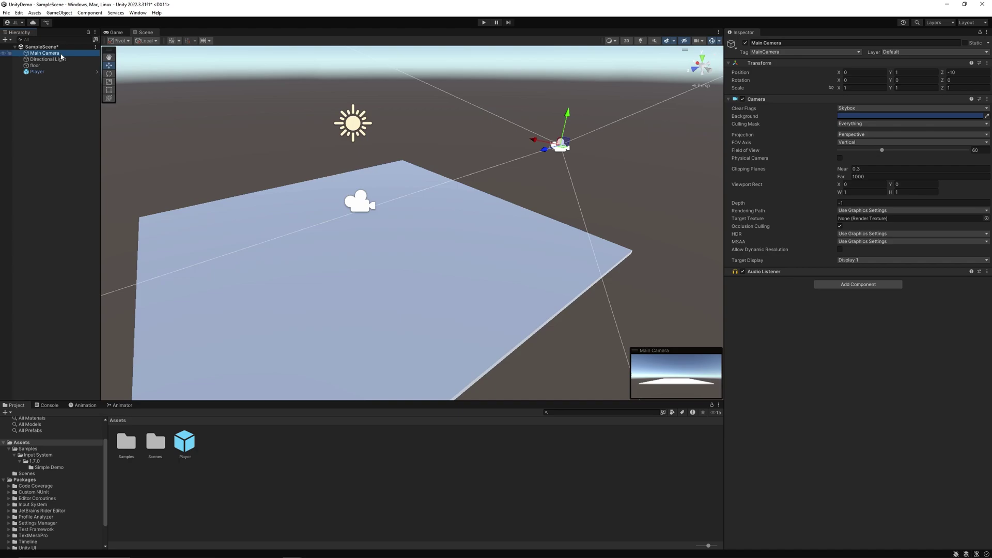
right_click(60, 55)
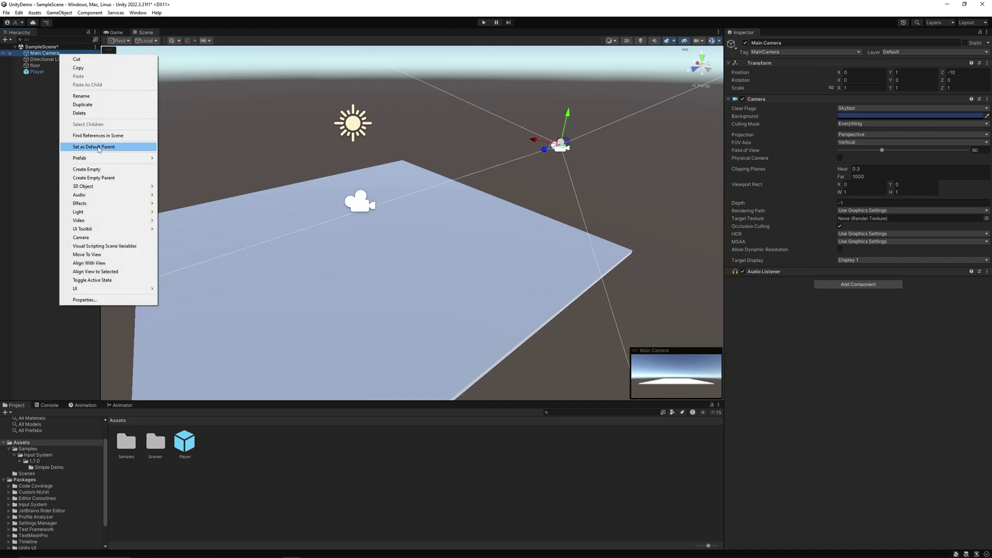
left_click(105, 113)
Run SampleScene in Play mode with the Player selected
left_click(51, 65)
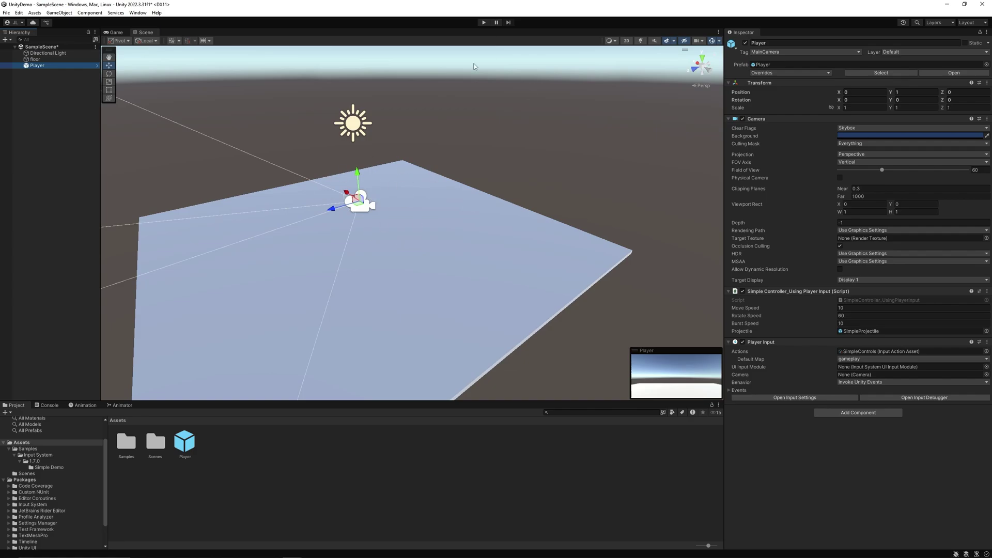
right_click_drag(548, 182, 502, 154)
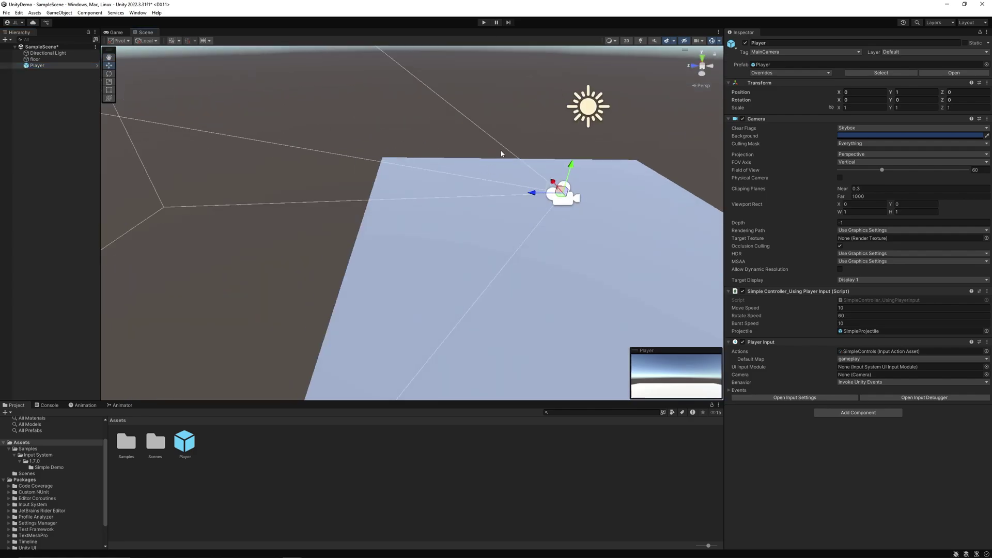
middle_click_drag(503, 154, 443, 141)
scroll(443, 141, "up", 3)
right_click_drag(594, 155, 523, 182)
key("f")
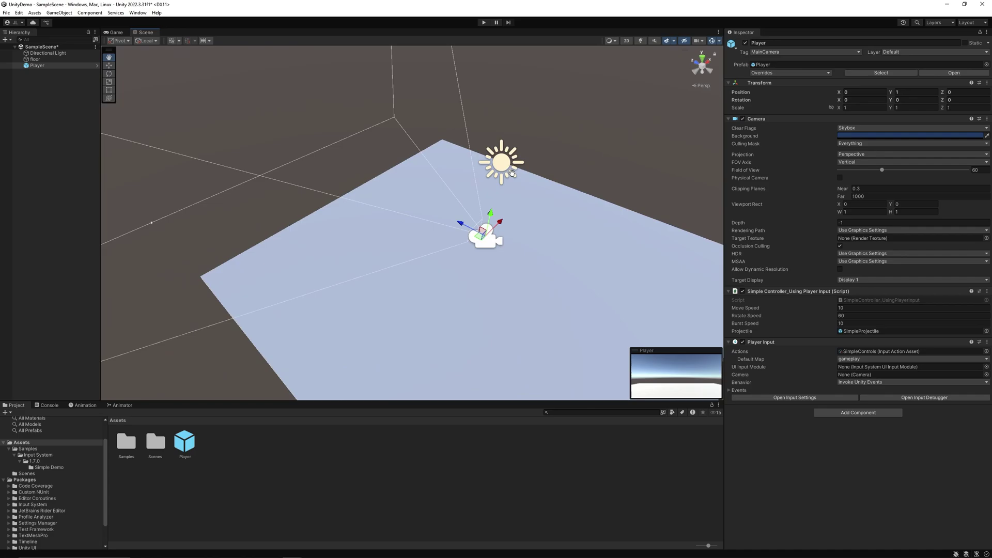
left_click(483, 23)
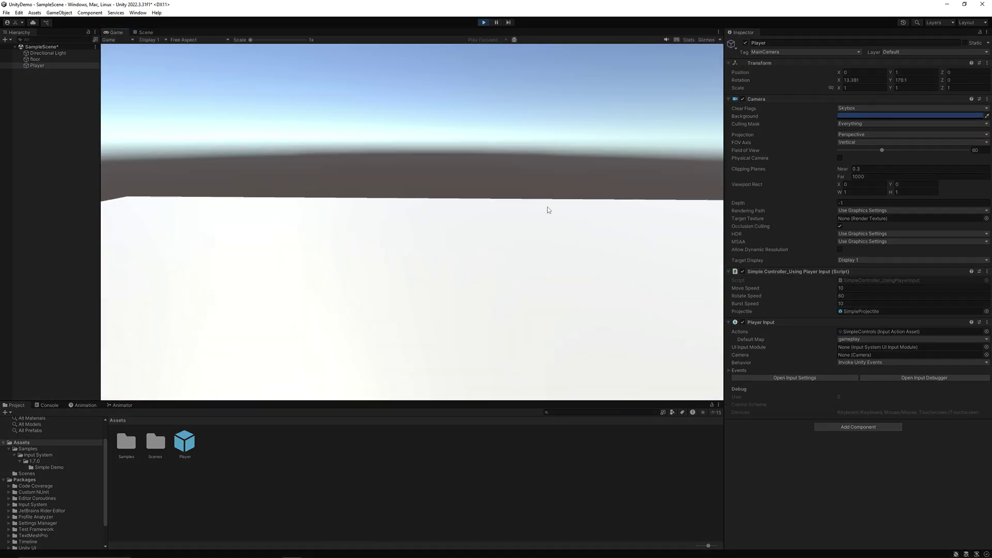
Test the Player in the running game by looking around, walking across the floor and firing projectiles
left_click(441, 184)
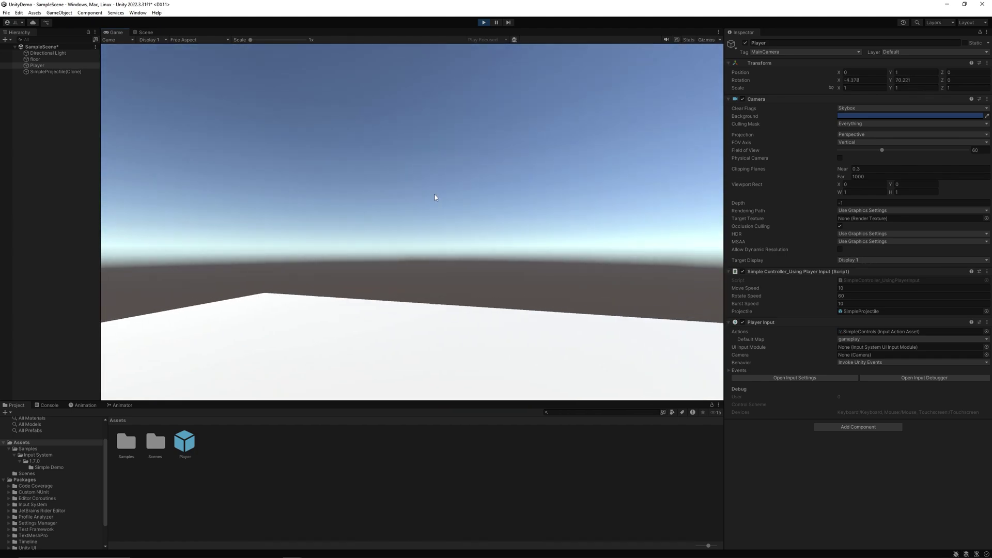
key("w")
key("a")
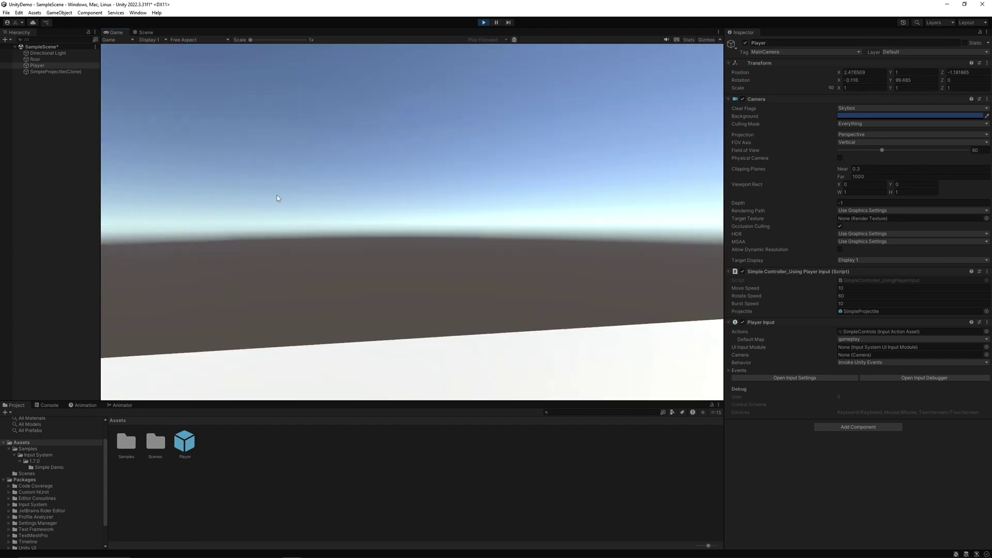
key("w")
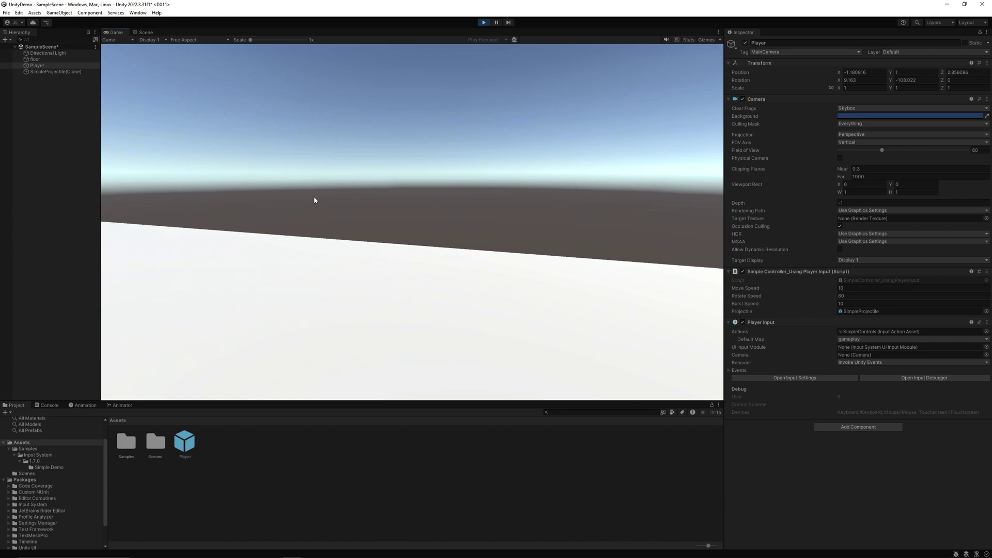
left_click(304, 192)
left_click(297, 194)
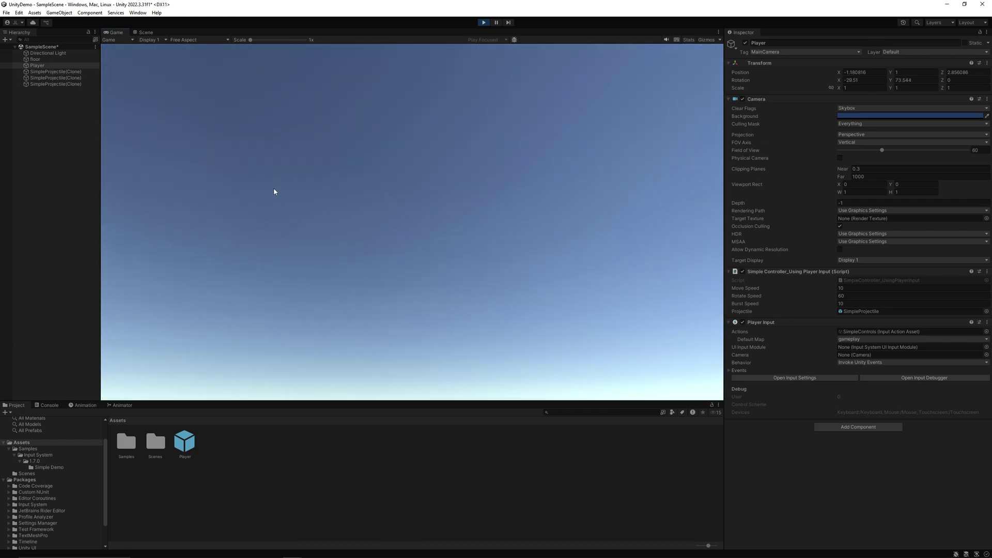
left_click_drag(274, 188, 288, 193)
Walk the Player forward, backward and sideways over the floor to check its movement controls
key("a")
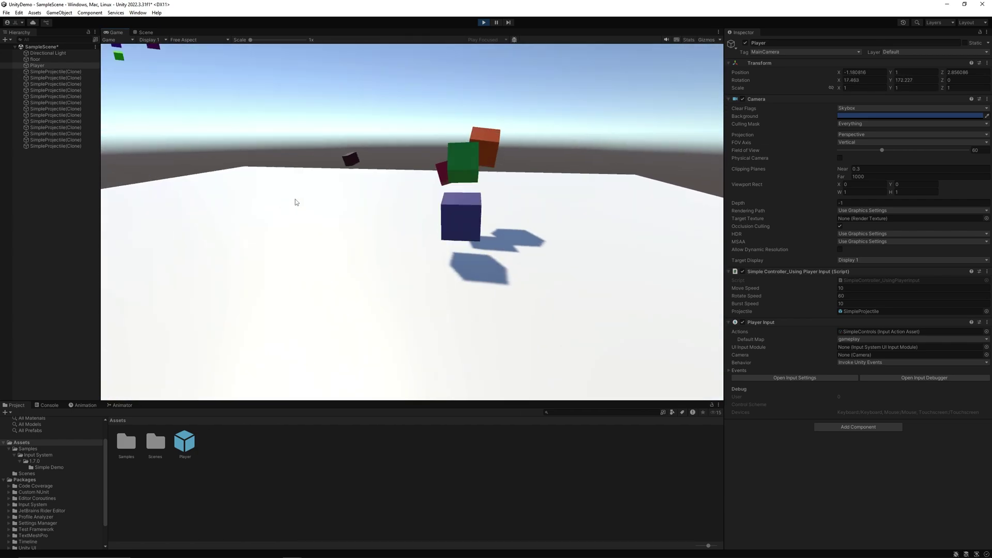
key("d")
key("w")
key("s")
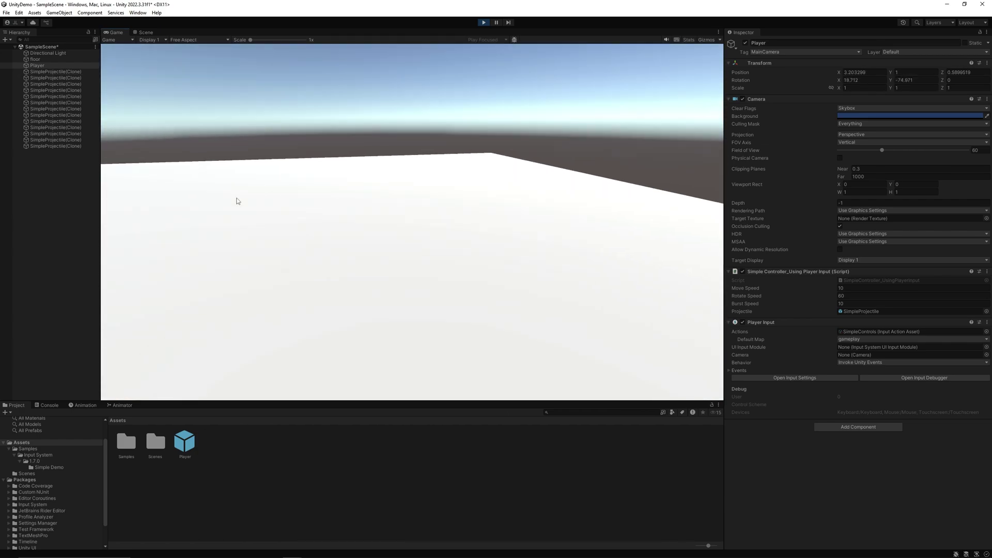
key("a")
key("w")
key("w")
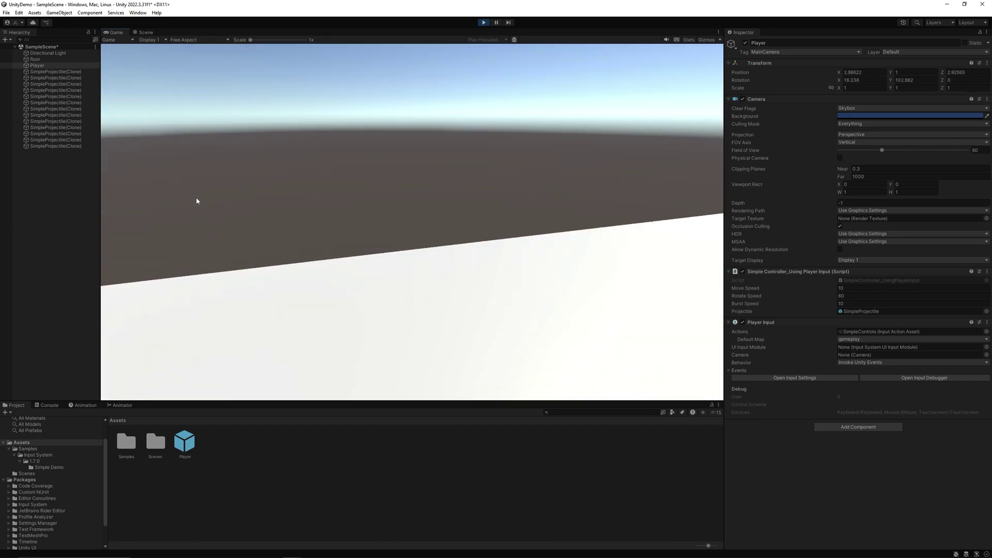
key("d")
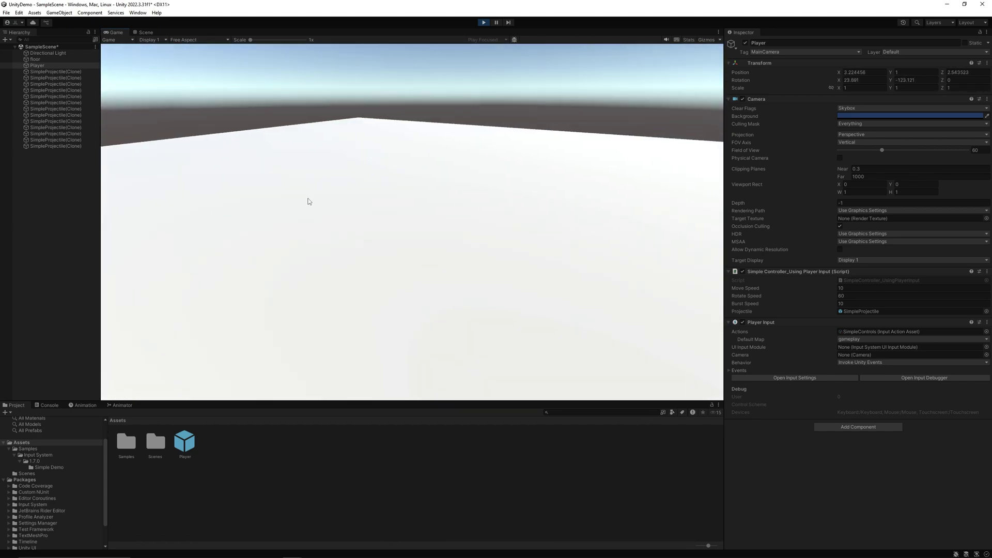
key("w")
key("d")
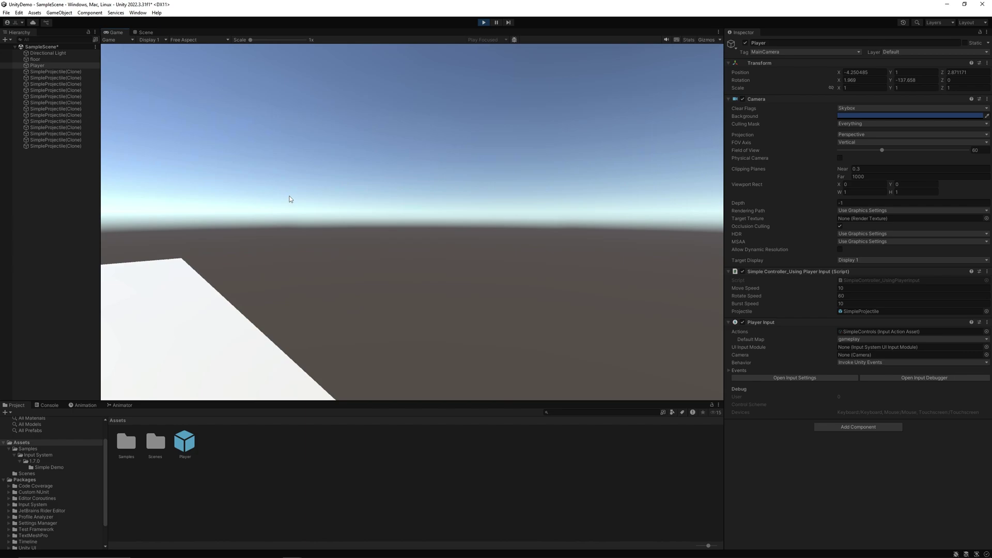
key("w")
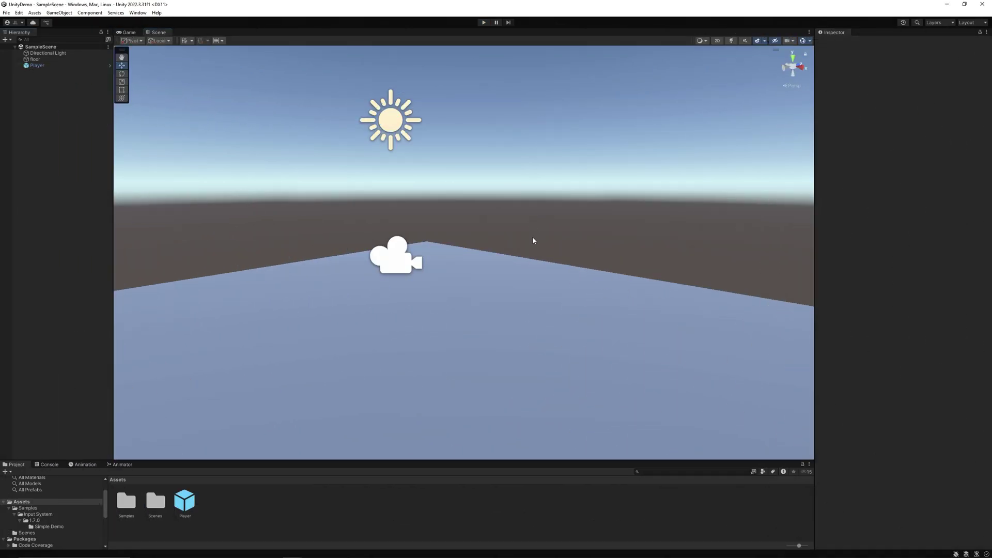
Run SampleScene in Play mode again
scroll(532, 237, "down", 5)
scroll(529, 244, "up", 8)
middle_click_drag(478, 291, 487, 293)
right_click_drag(575, 301, 523, 309)
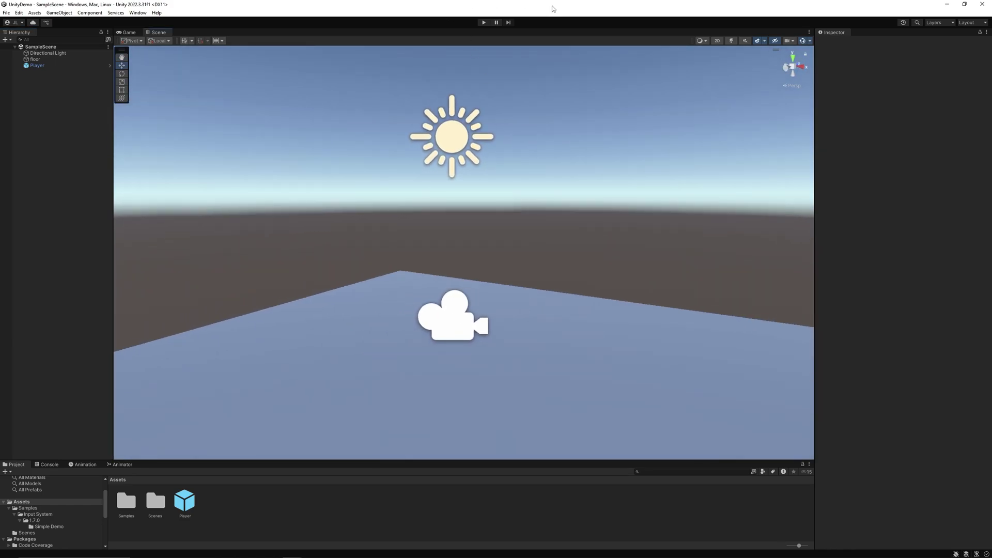
left_click(484, 22)
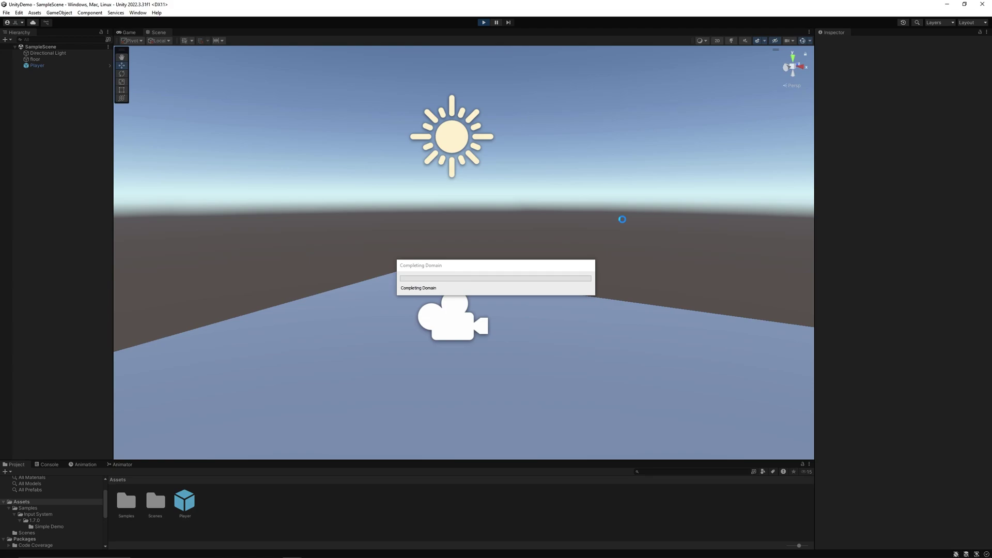